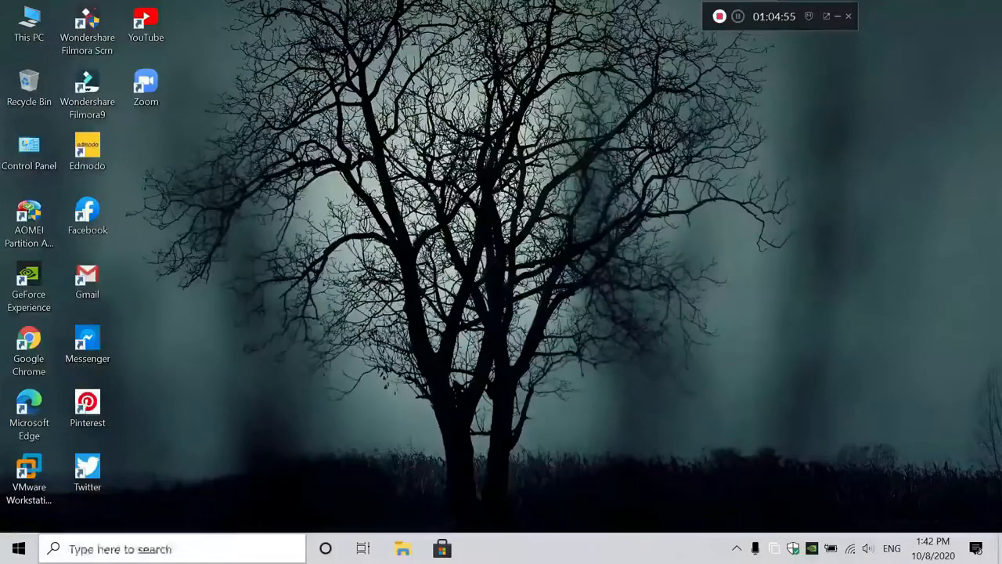
# Open the Start menu search to look for the Windows features setting
pyautogui.press('super')
# Open Windows Features, toggle Virtual Machine Platform and Windows Hypervisor Platform, then cancel unchanged
pyautogui.write('windows')
pyautogui.press('Return')
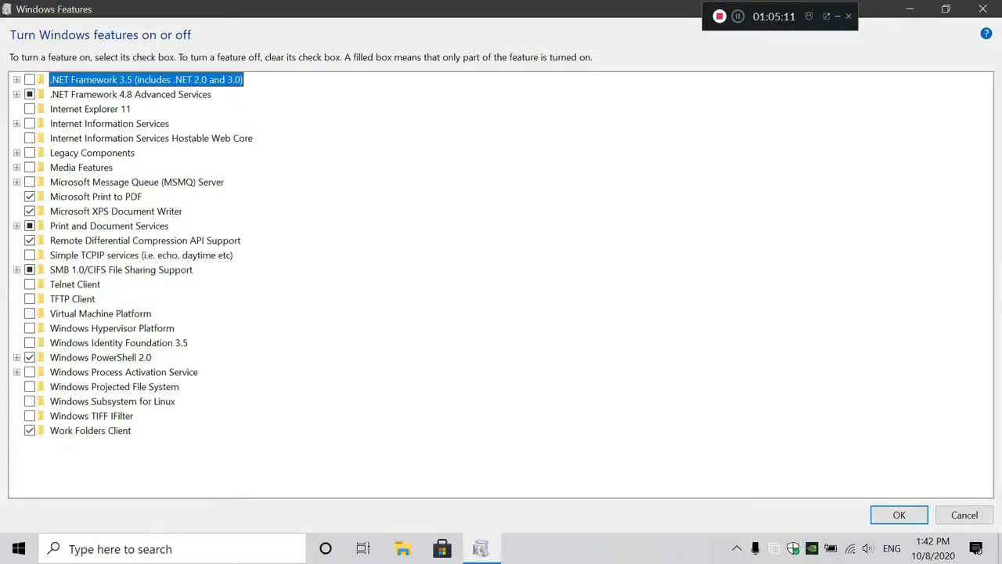
pyautogui.click(30, 314)
pyautogui.click(30, 313)
pyautogui.click(30, 328)
pyautogui.click(30, 328)
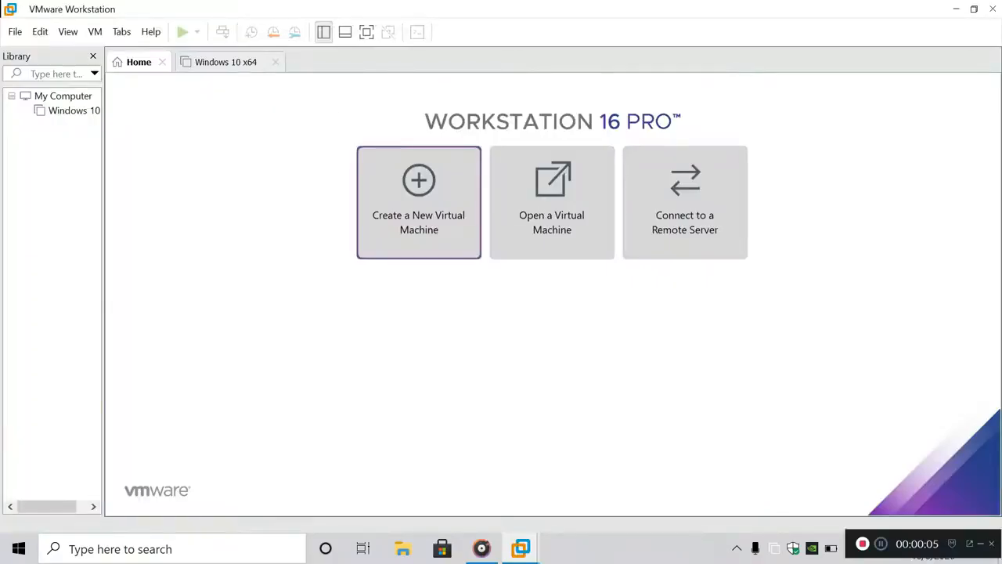
pyautogui.click(419, 202)
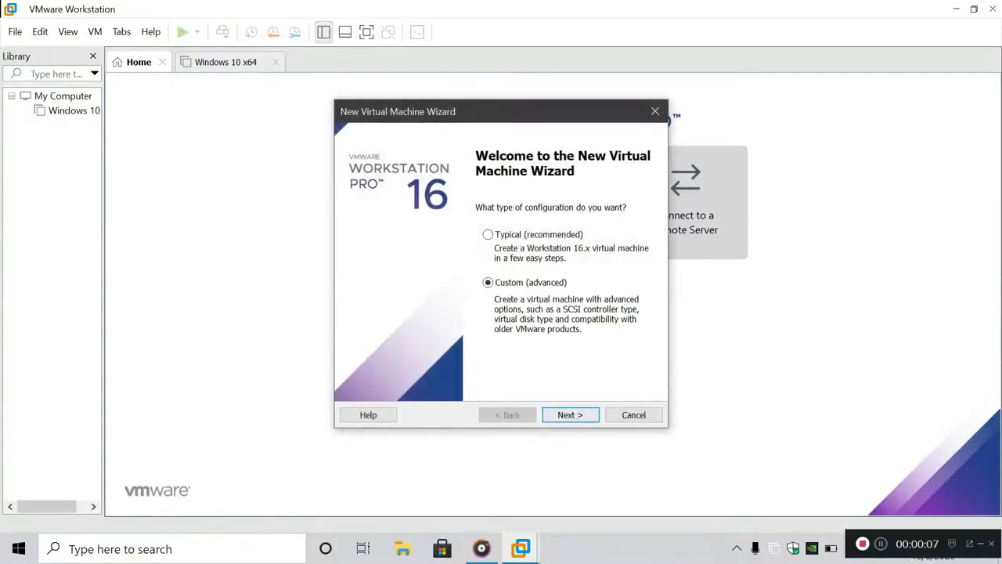
# Choose the Custom (advanced) configuration in the New Virtual Machine Wizard
pyautogui.click(489, 235)
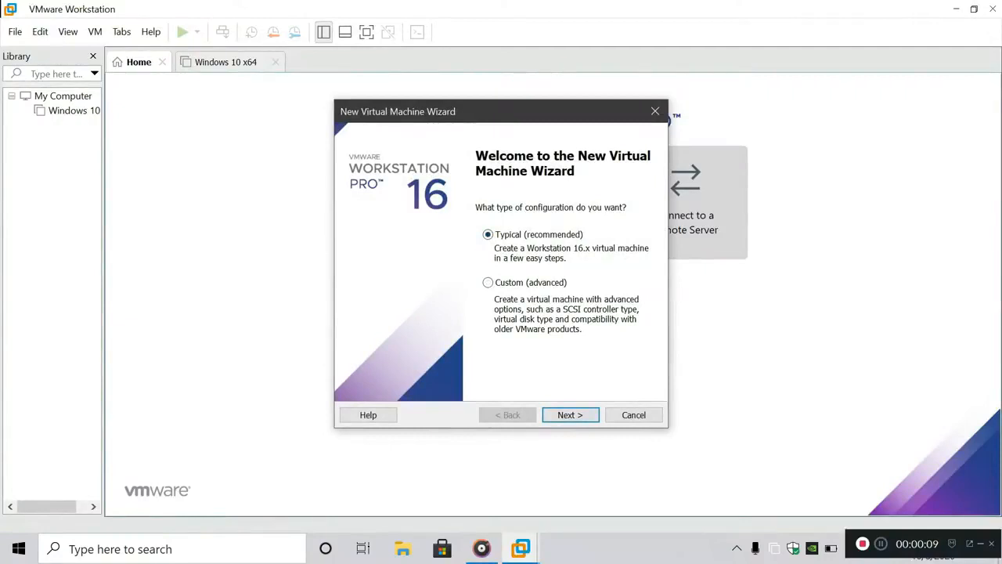
pyautogui.click(488, 283)
pyautogui.click(488, 235)
pyautogui.click(487, 282)
pyautogui.click(570, 415)
# Keep Workstation 16.x compatibility and choose to install the operating system later
pyautogui.click(549, 189)
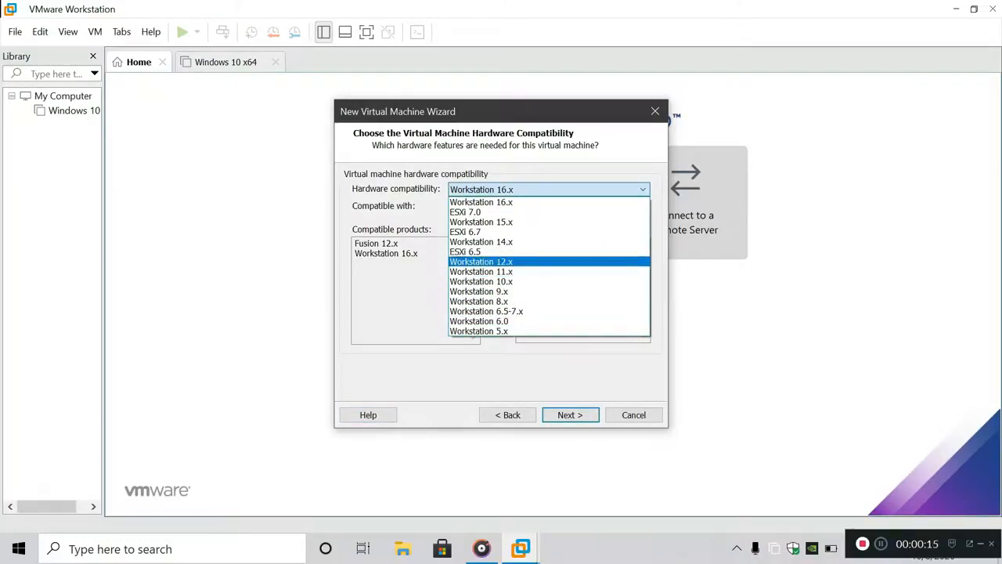
pyautogui.click(549, 202)
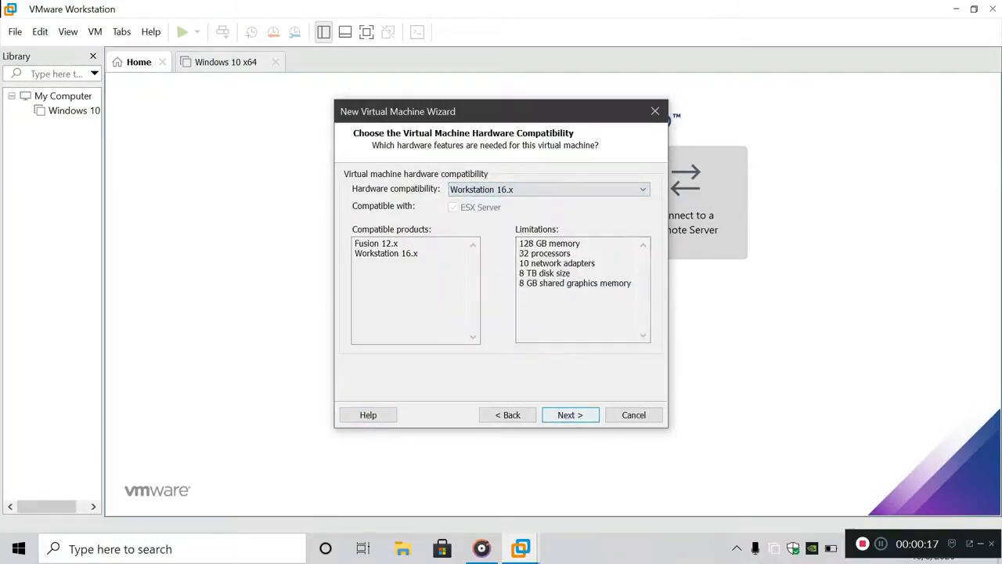
pyautogui.press('Return')
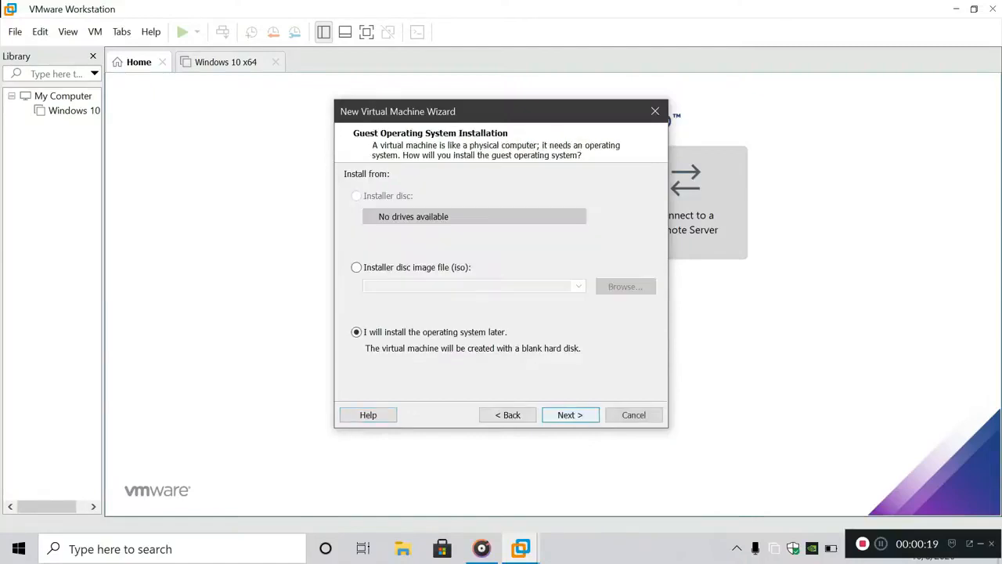
pyautogui.click(357, 268)
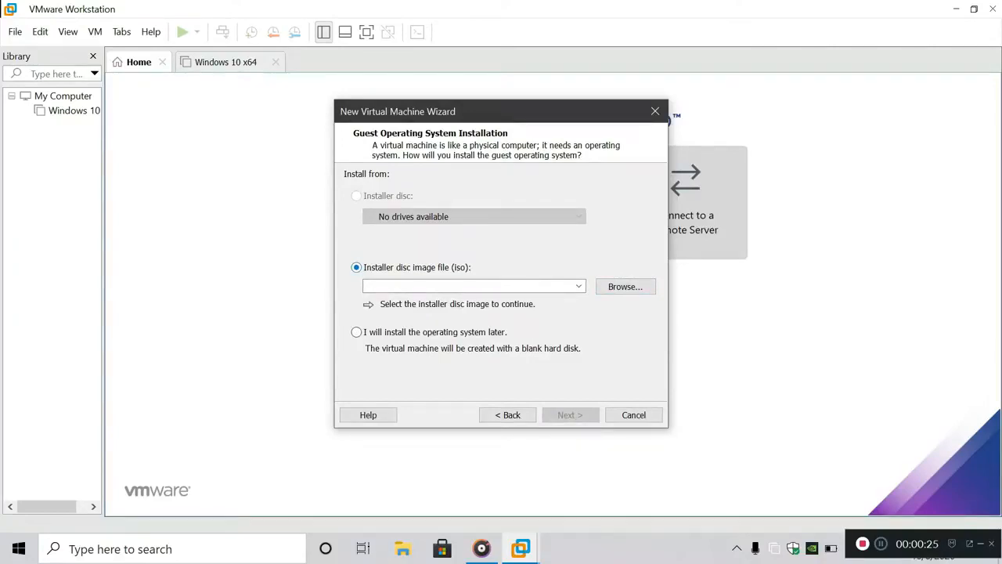
pyautogui.click(356, 332)
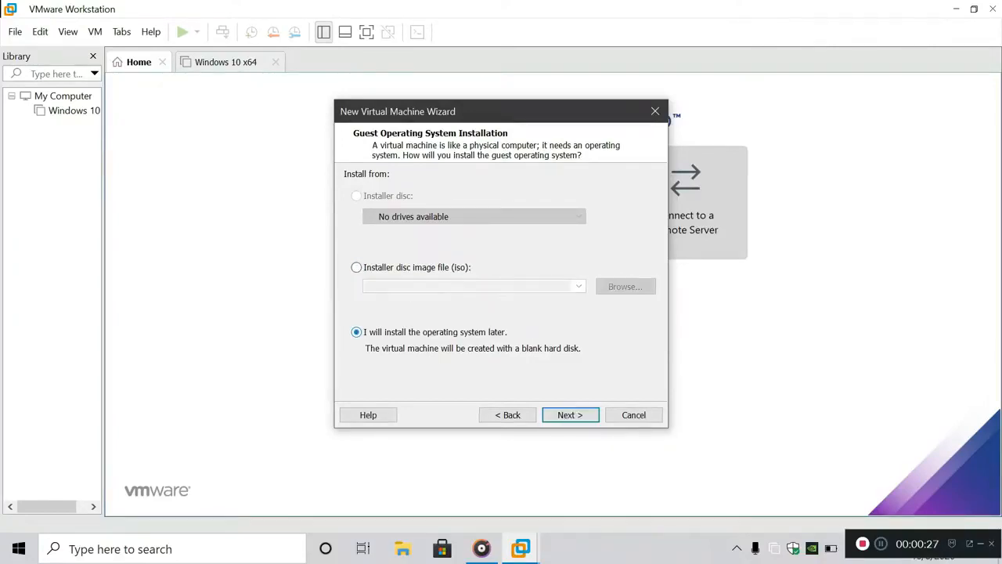
pyautogui.click(570, 415)
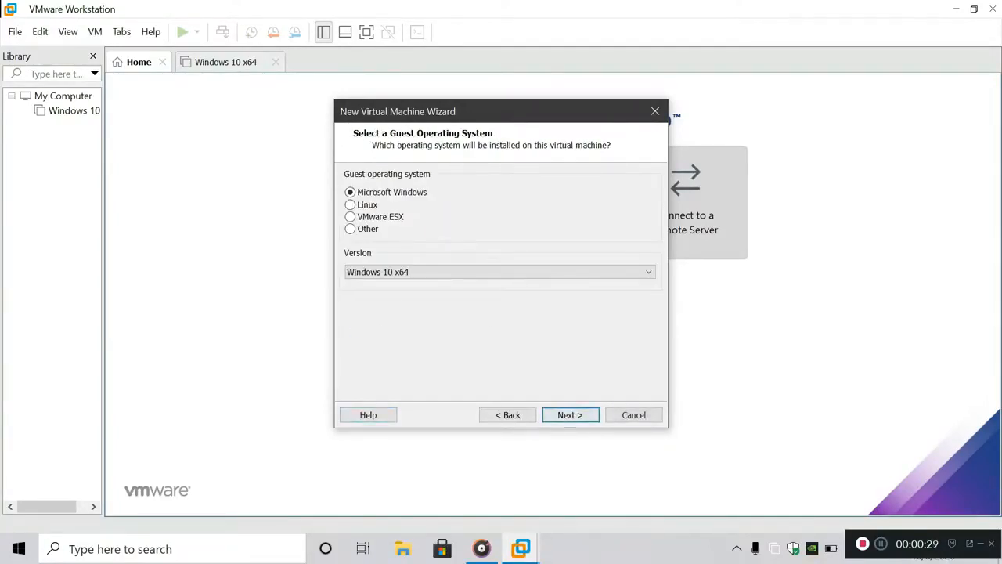
# Select Microsoft Windows with version Windows 10 x64 as the guest operating system
pyautogui.press('Down')
pyautogui.press('Down')
pyautogui.press('Down')
pyautogui.press('Up')
pyautogui.press('Up')
pyautogui.press('Up')
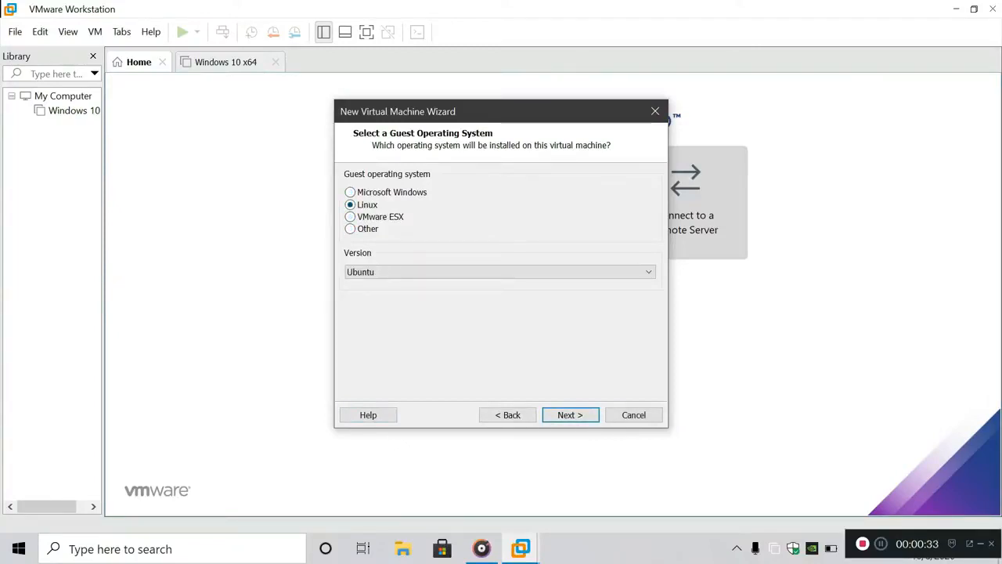
pyautogui.press('Tab')
pyautogui.hotkey('alt', 'Down')
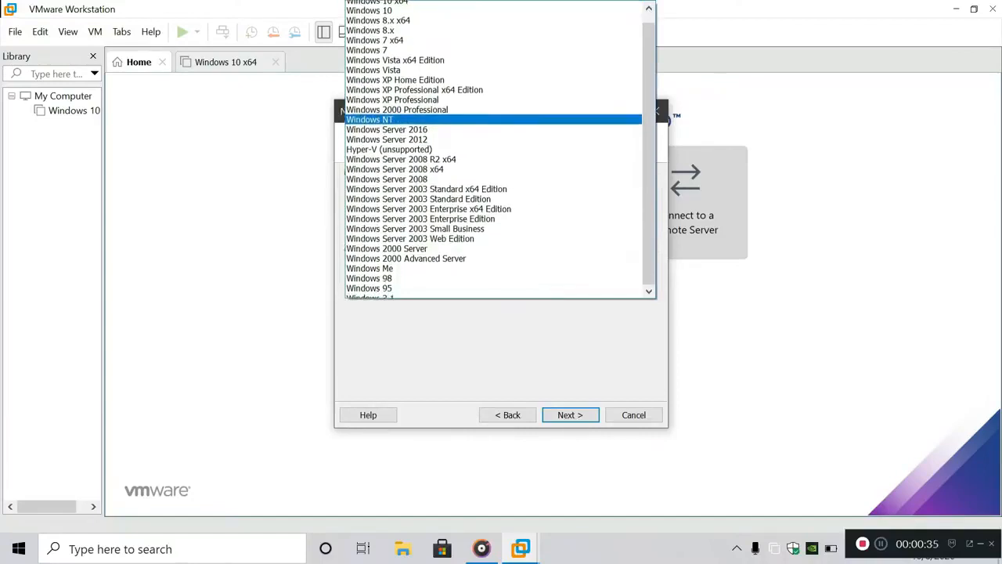
pyautogui.press('Up')
pyautogui.press('Up')
pyautogui.press('Up')
pyautogui.press('Up')
pyautogui.press('Up')
pyautogui.press('Up')
pyautogui.press('Up')
pyautogui.press('Up')
pyautogui.press('Up')
pyautogui.press('Up')
pyautogui.press('Up')
pyautogui.press('Up')
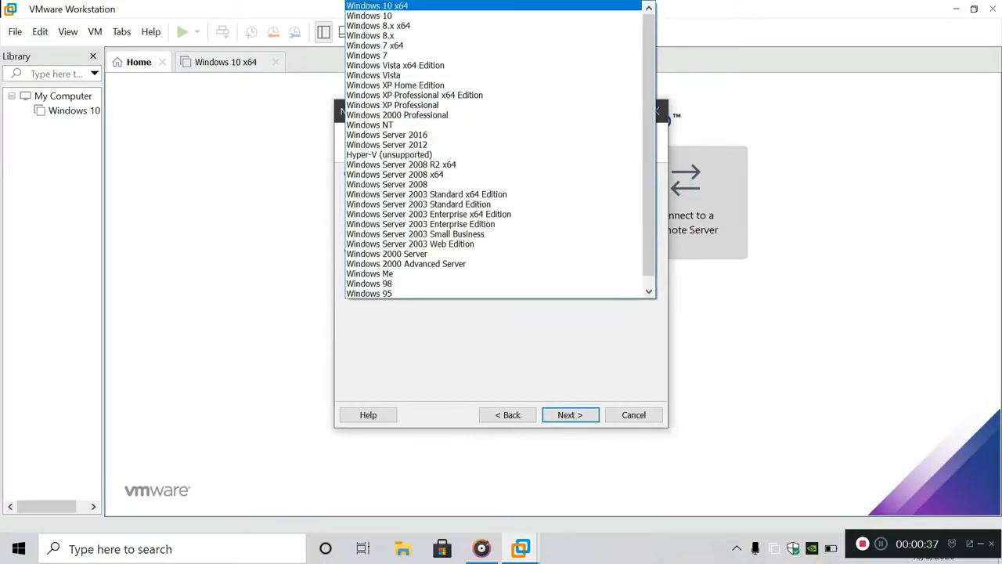
pyautogui.press('Return')
pyautogui.press('Return')
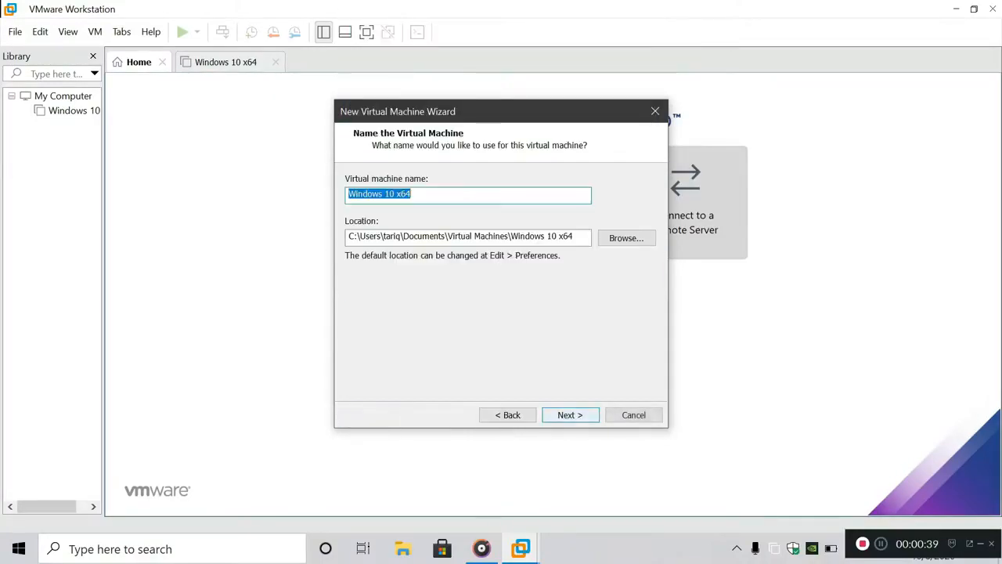
# Name the machine 'Windows 10' and set its location to New Volume (E:)
pyautogui.press('End')
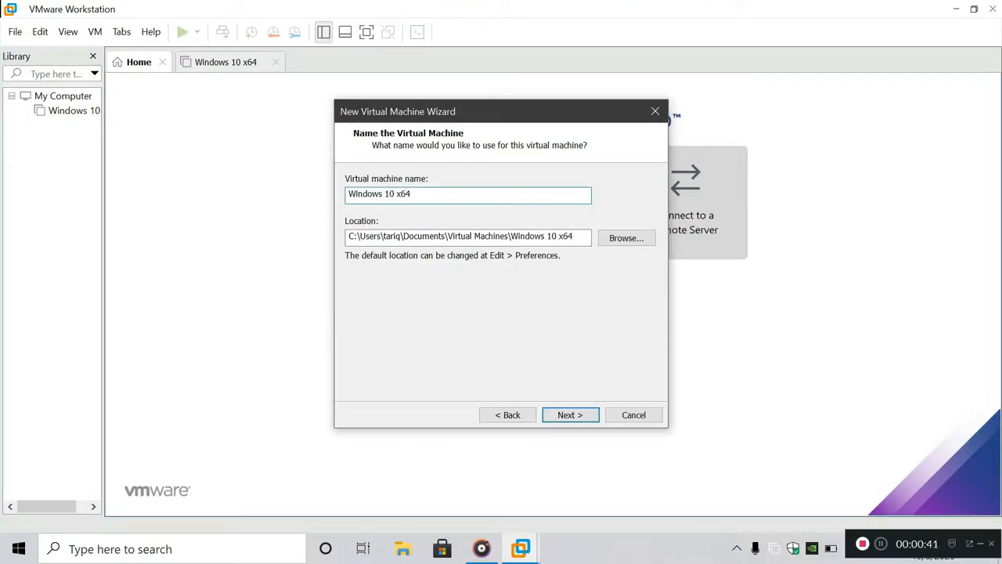
pyautogui.press('BackSpace')
pyautogui.press('BackSpace')
pyautogui.press('BackSpace')
pyautogui.press('Tab')
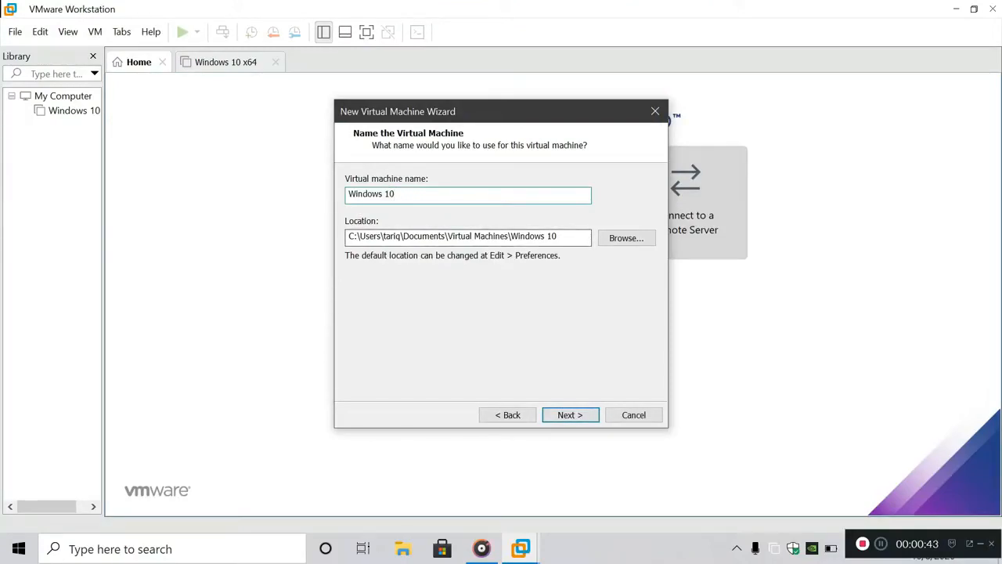
pyautogui.press('Tab')
pyautogui.press('Return')
pyautogui.scroll(-3, 485, 280)
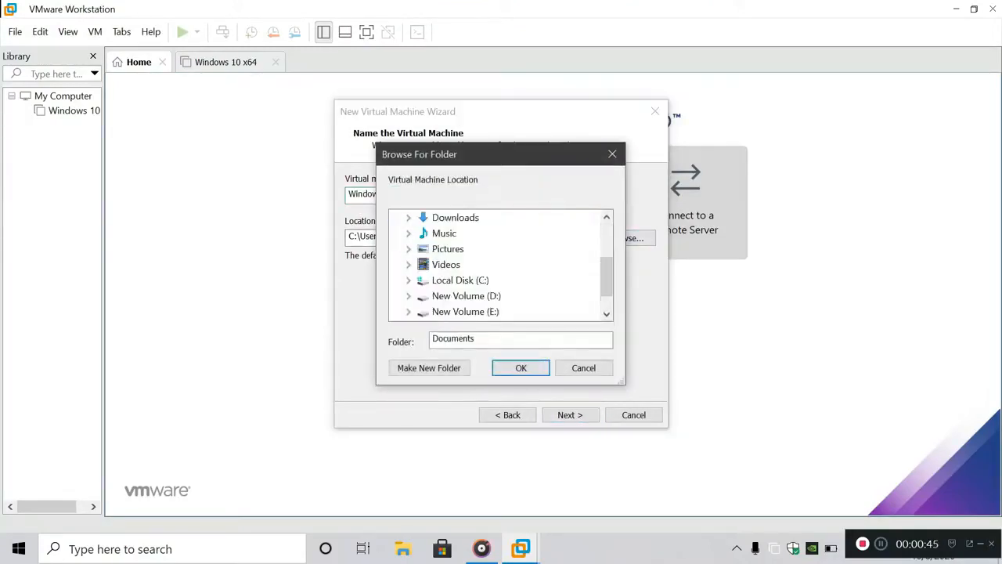
pyautogui.click(484, 280)
pyautogui.scroll(-1, 486, 281)
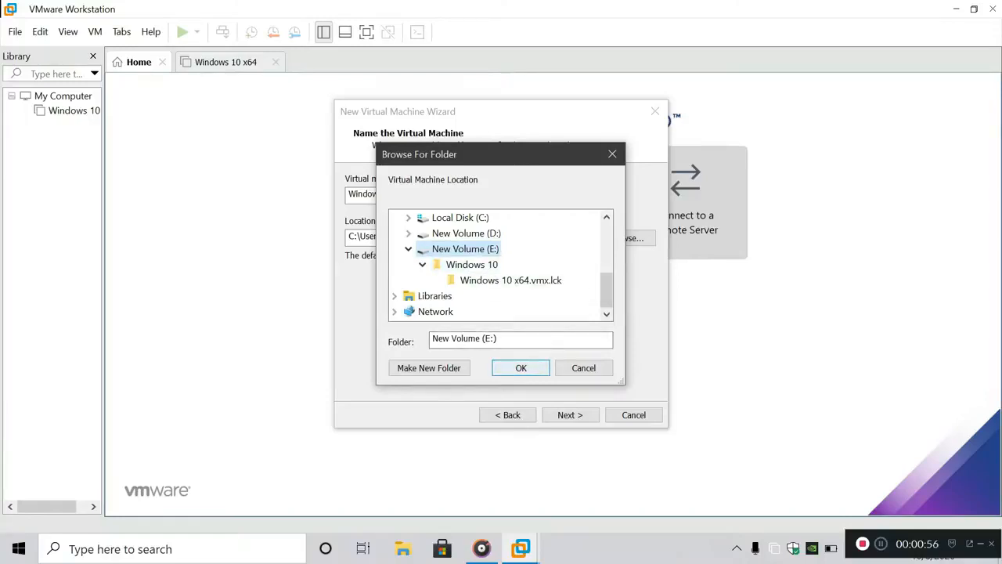
pyautogui.press('Return')
pyautogui.click(570, 415)
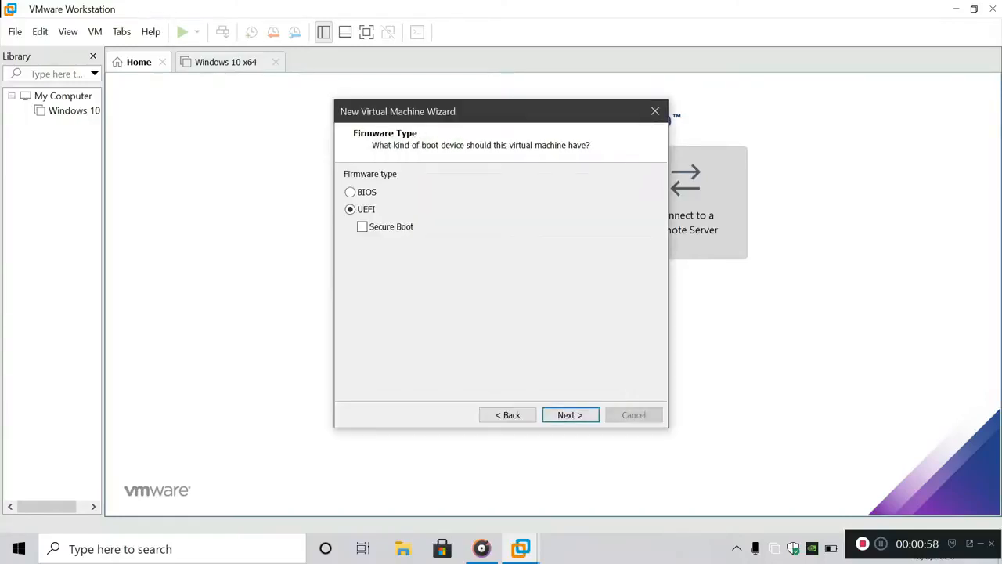
# Keep UEFI firmware with Secure Boot turned off
pyautogui.click(352, 191)
pyautogui.click(350, 210)
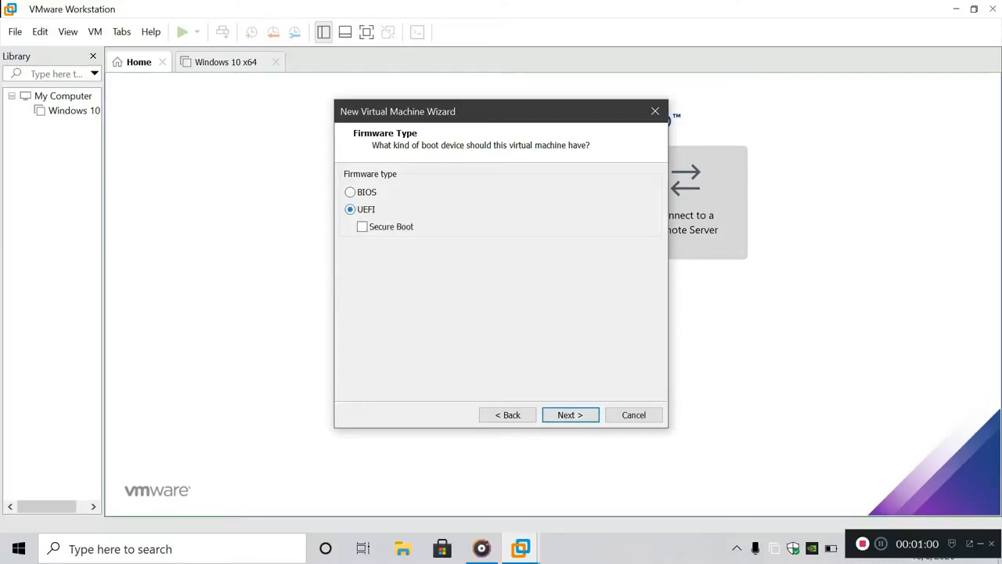
pyautogui.click(363, 227)
pyautogui.click(363, 227)
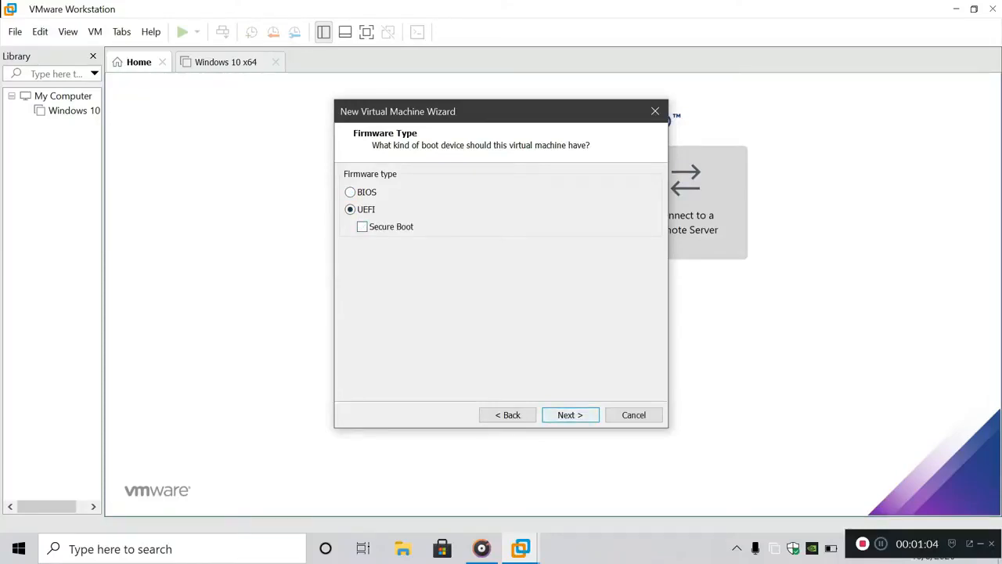
pyautogui.click(571, 416)
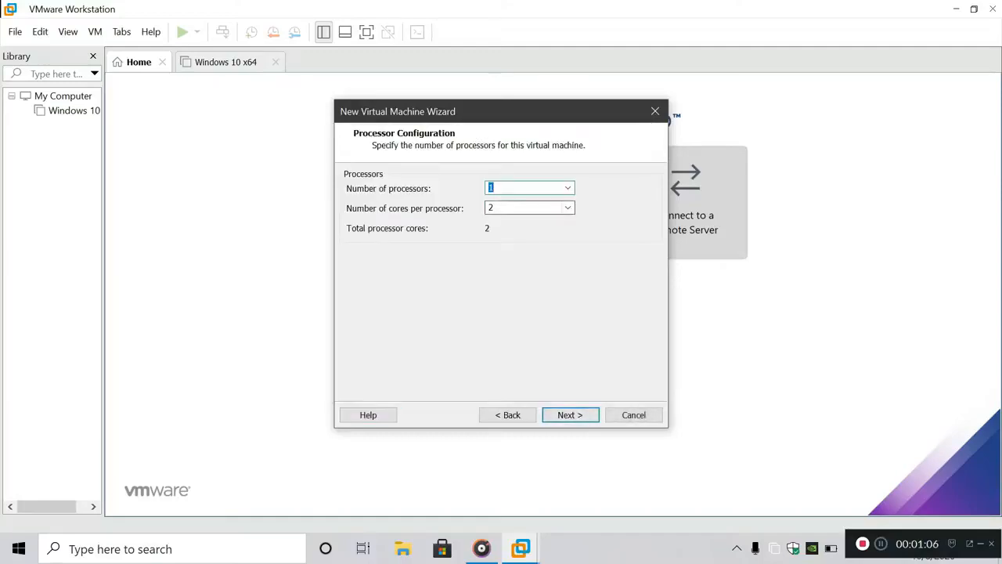
# Leave the number of processors at 1, then bring up the taskbar menu for Task Manager
pyautogui.click(568, 188)
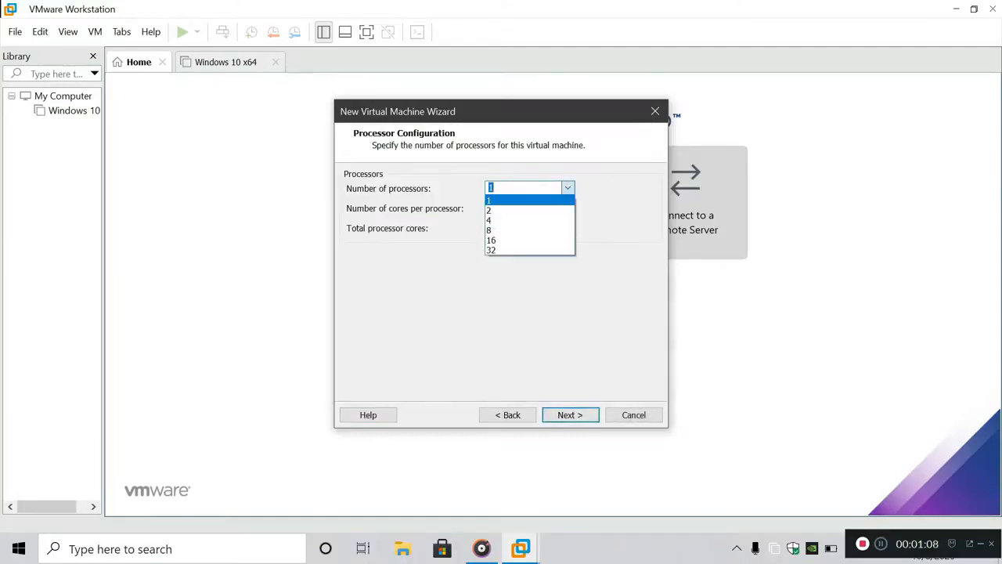
pyautogui.click(567, 188)
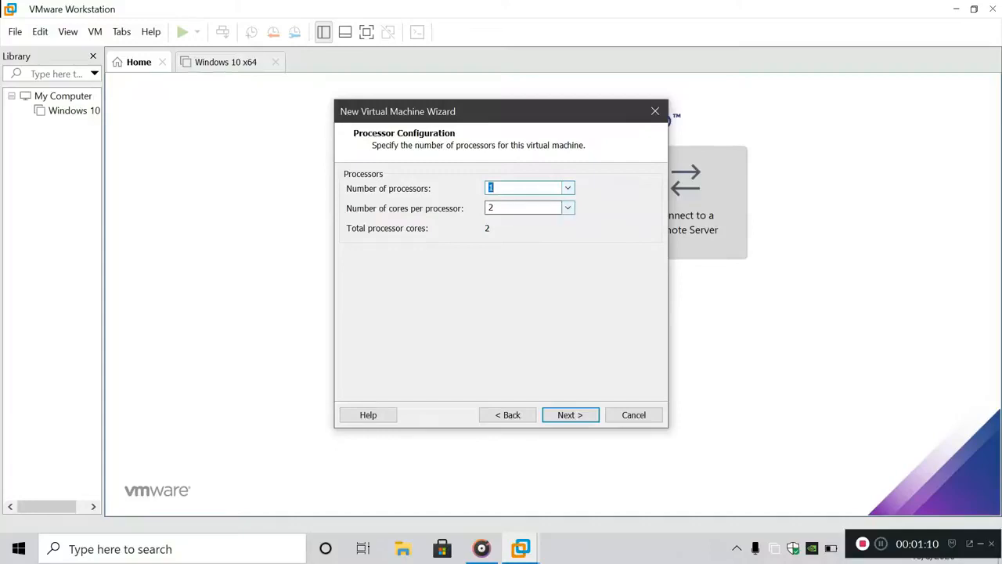
pyautogui.rightClick(622, 548)
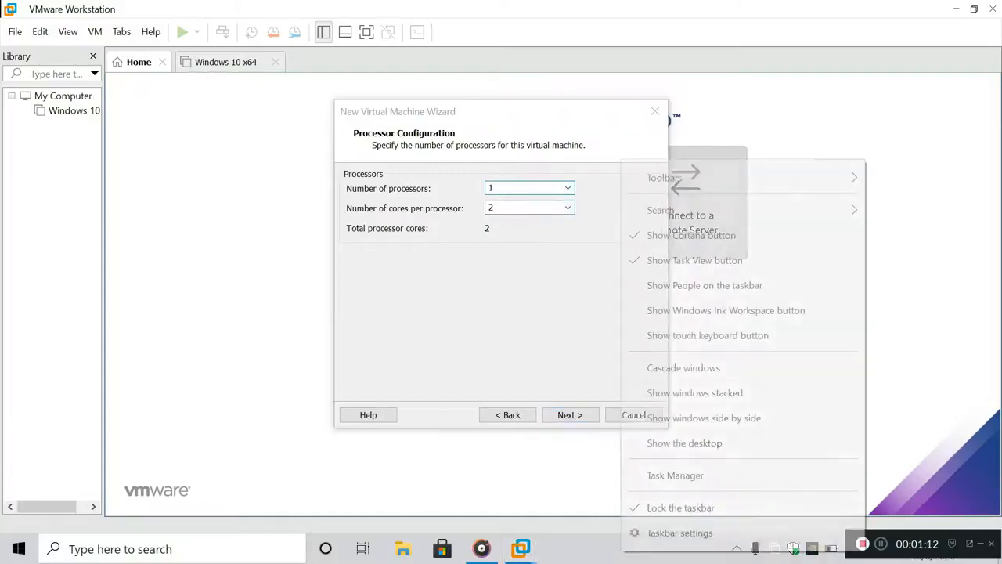
pyautogui.click(682, 475)
pyautogui.moveTo(462, 32); pyautogui.dragTo(756, 32)
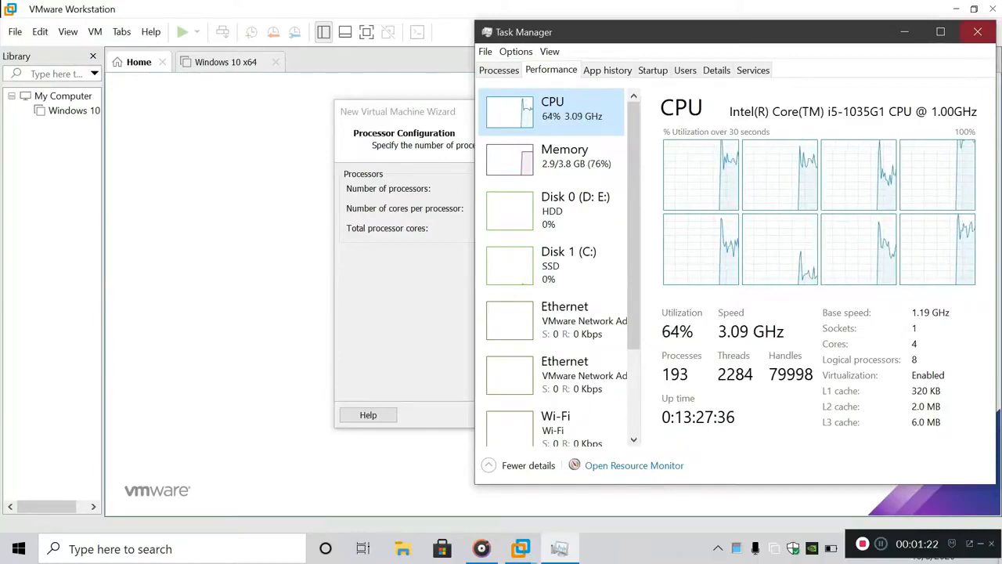
pyautogui.click(978, 32)
pyautogui.click(568, 208)
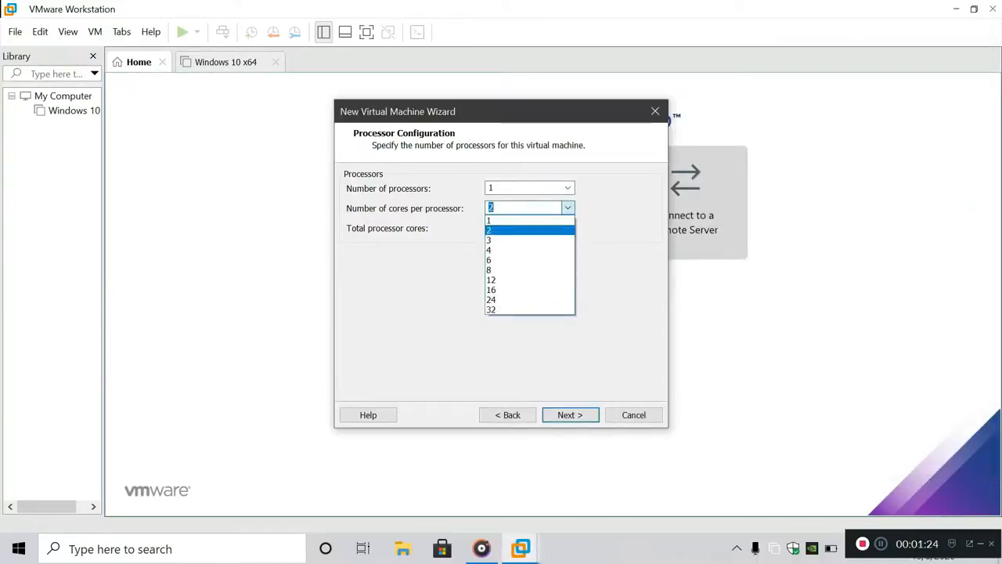
pyautogui.click(529, 229)
pyautogui.press('Return')
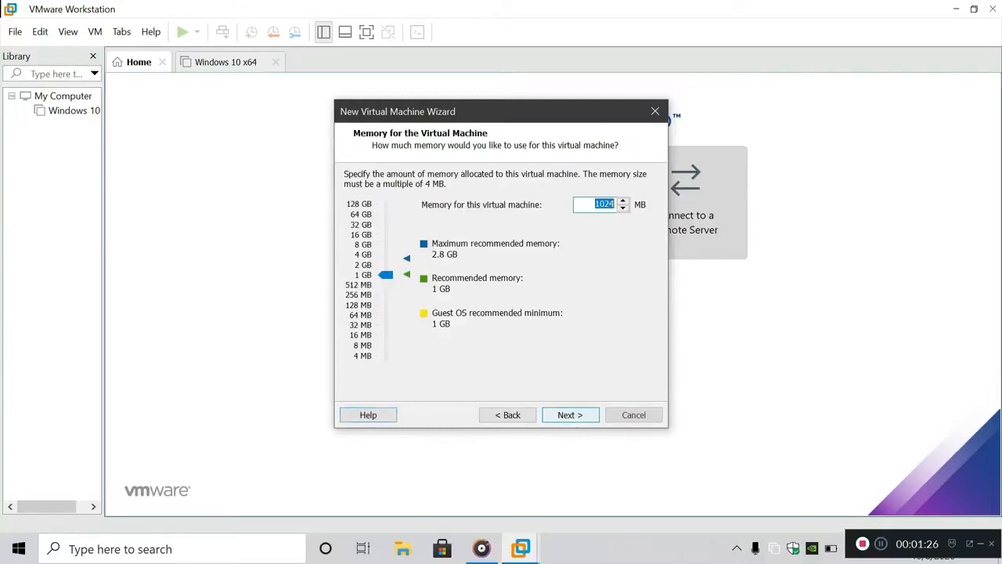
pyautogui.rightClick(654, 548)
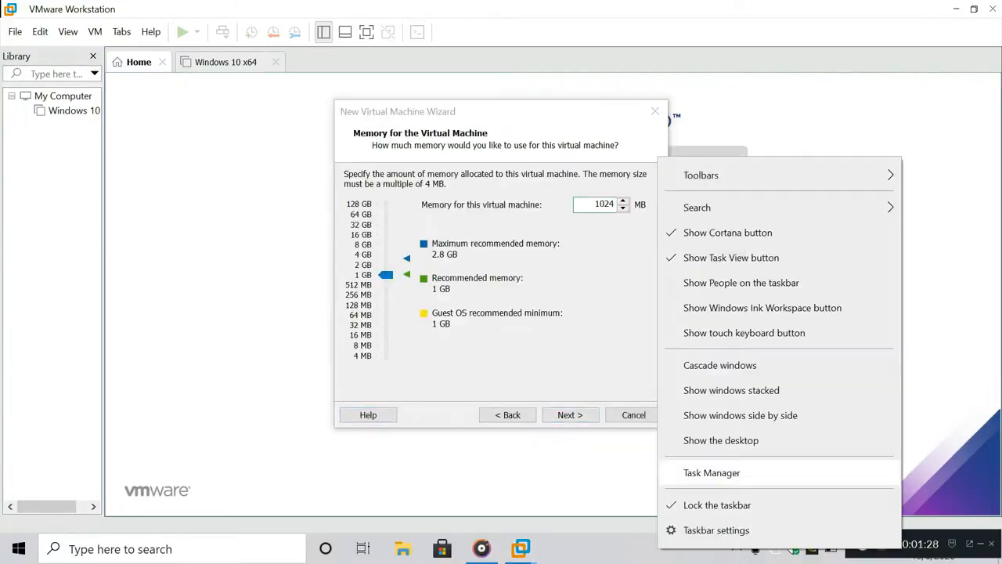
pyautogui.click(690, 470)
pyautogui.moveTo(666, 32); pyautogui.dragTo(698, 31)
pyautogui.click(596, 159)
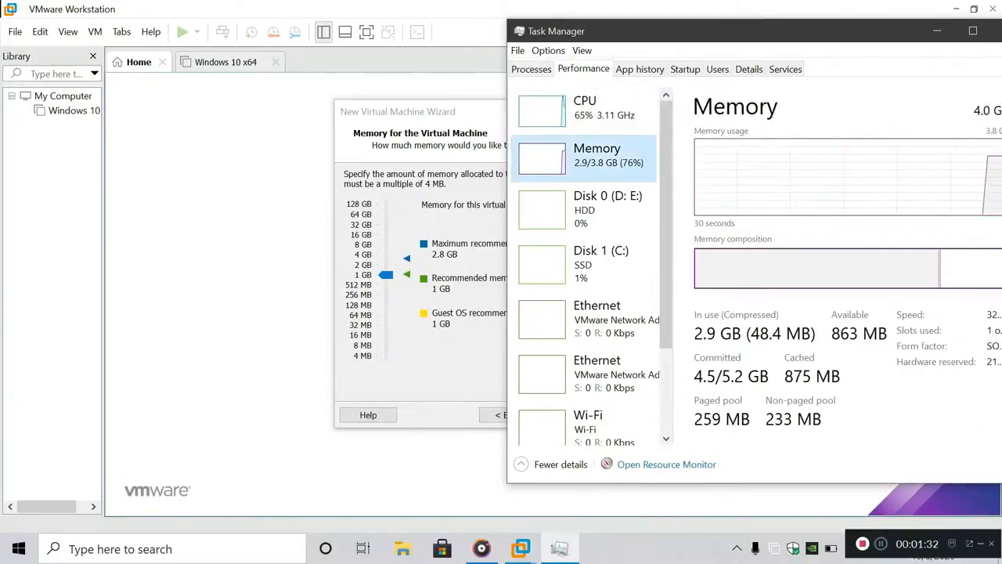
pyautogui.moveTo(698, 31); pyautogui.dragTo(341, 28)
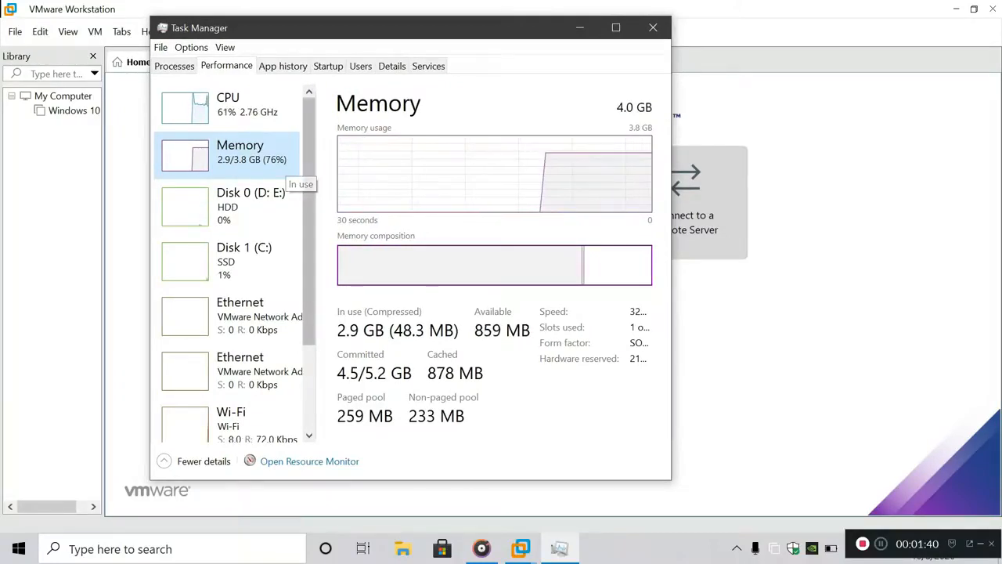
pyautogui.click(653, 28)
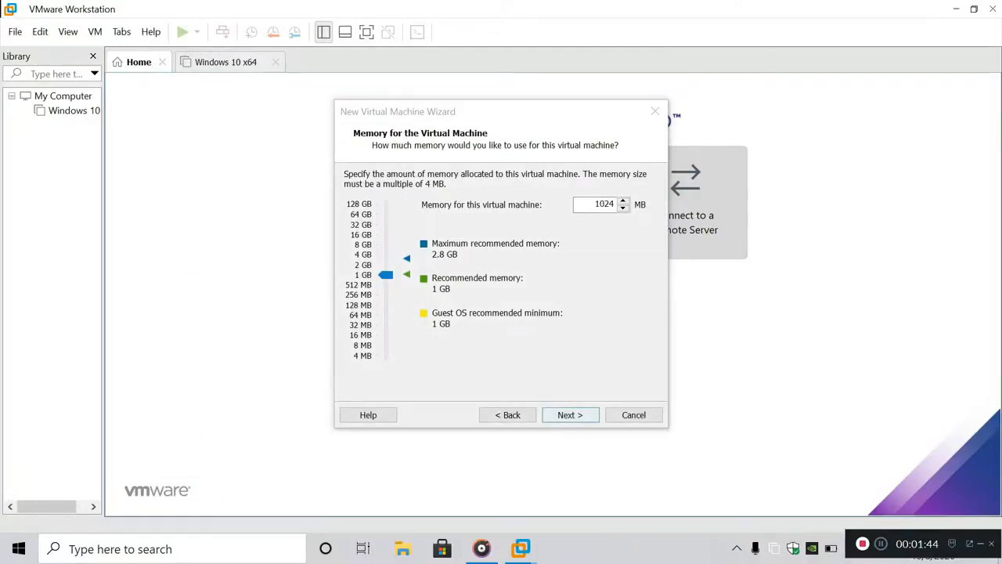
# Keep 1024 MB memory, NAT networking and the default controller, and choose SATA disk type
pyautogui.click(571, 415)
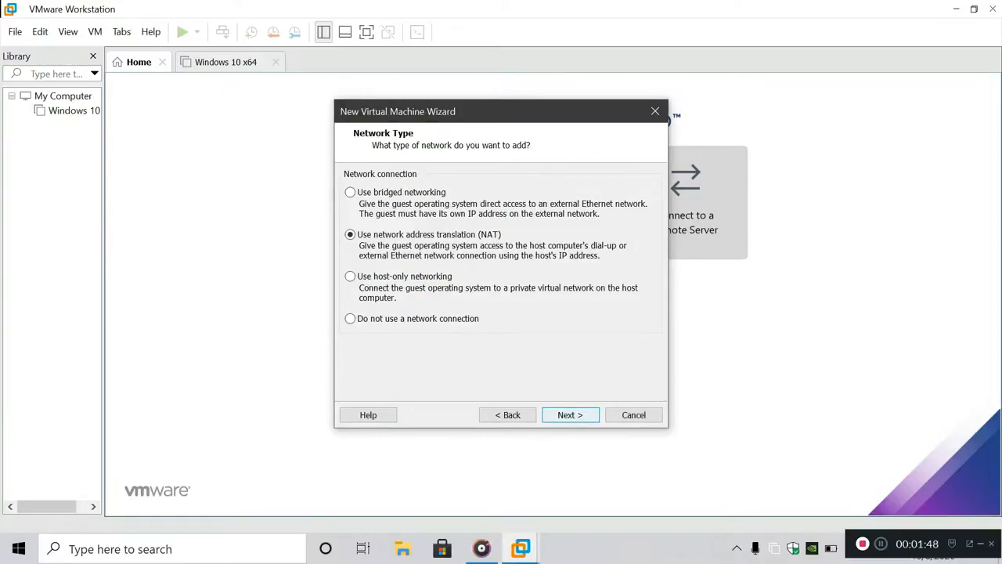
pyautogui.press('Return')
pyautogui.press('Return')
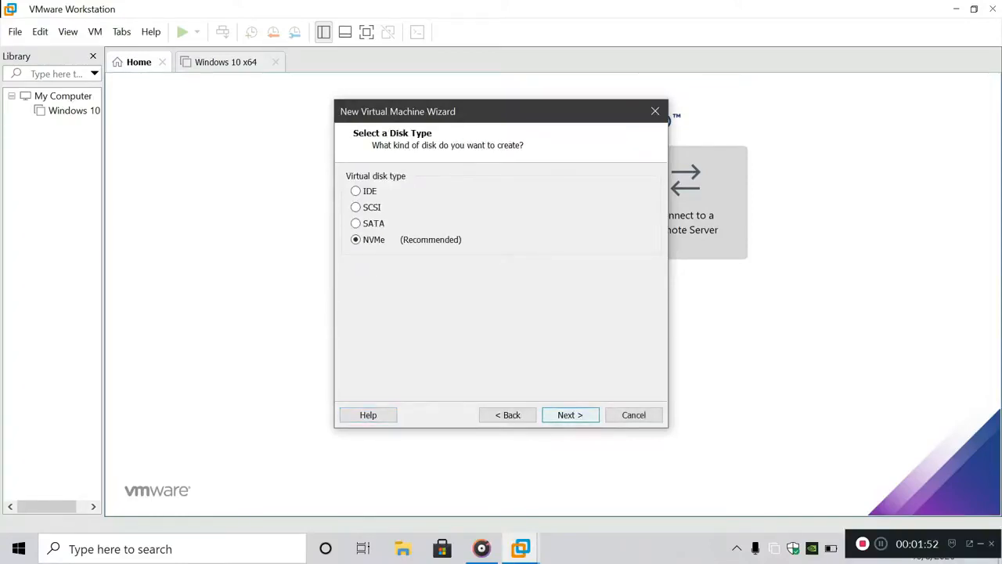
pyautogui.click(357, 224)
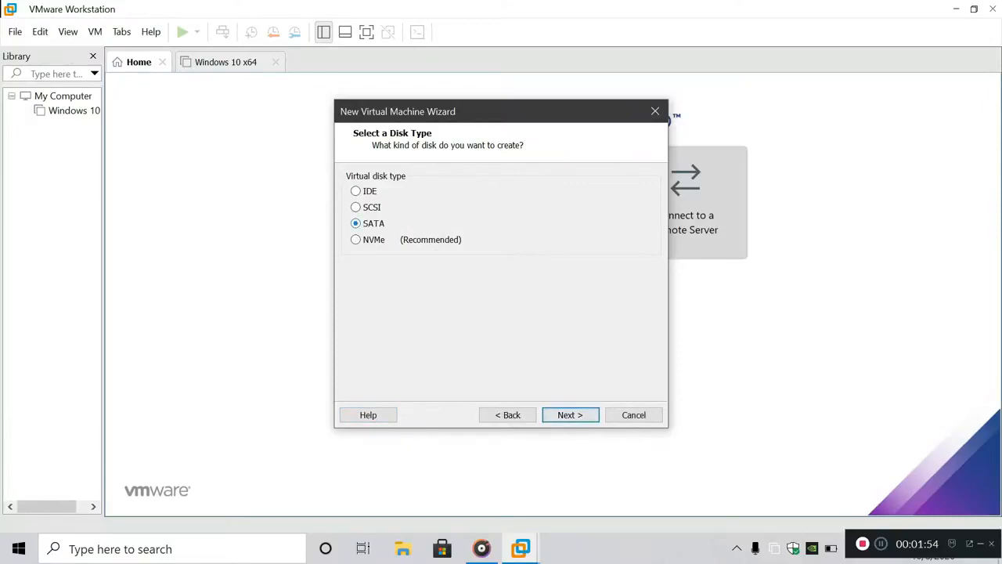
pyautogui.rightClick(652, 548)
pyautogui.click(705, 474)
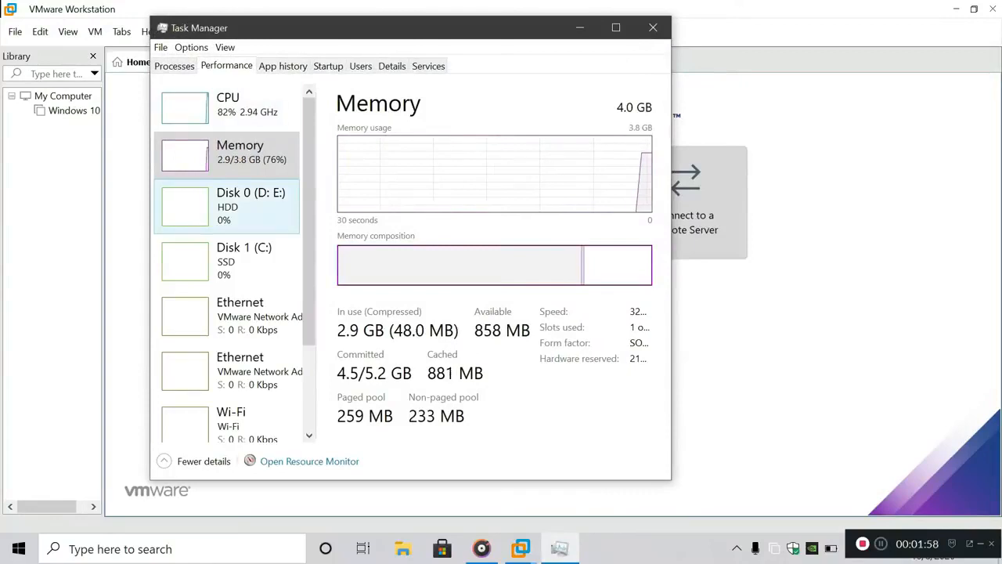
pyautogui.click(228, 213)
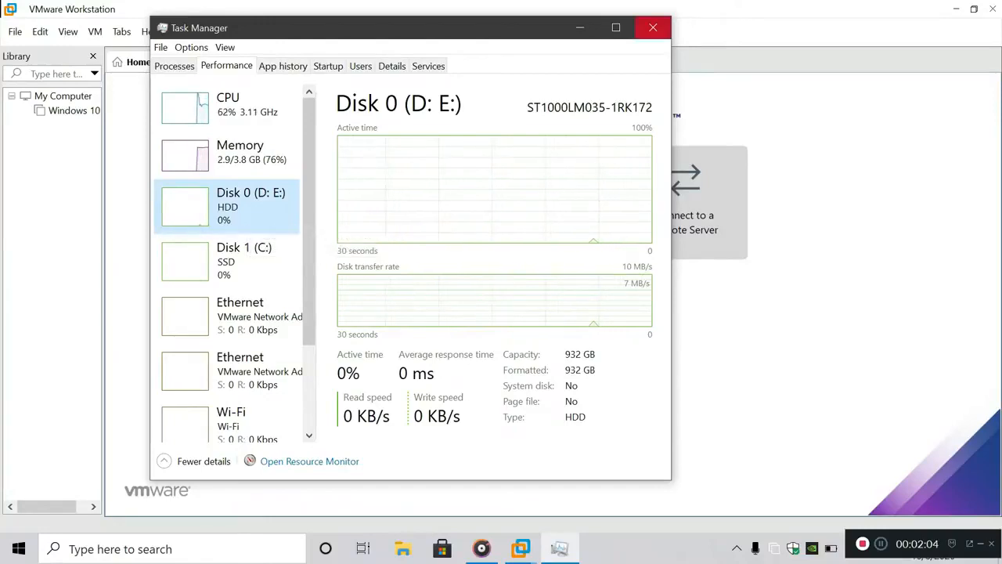
pyautogui.click(653, 27)
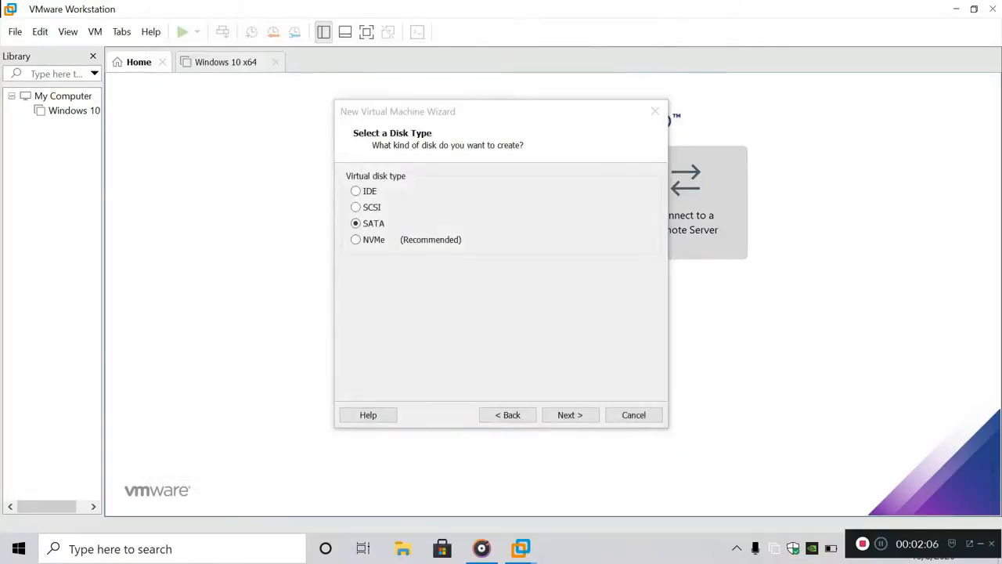
# Create a new 50 GB virtual disk stored as a single file, keeping the default file name
pyautogui.click(570, 415)
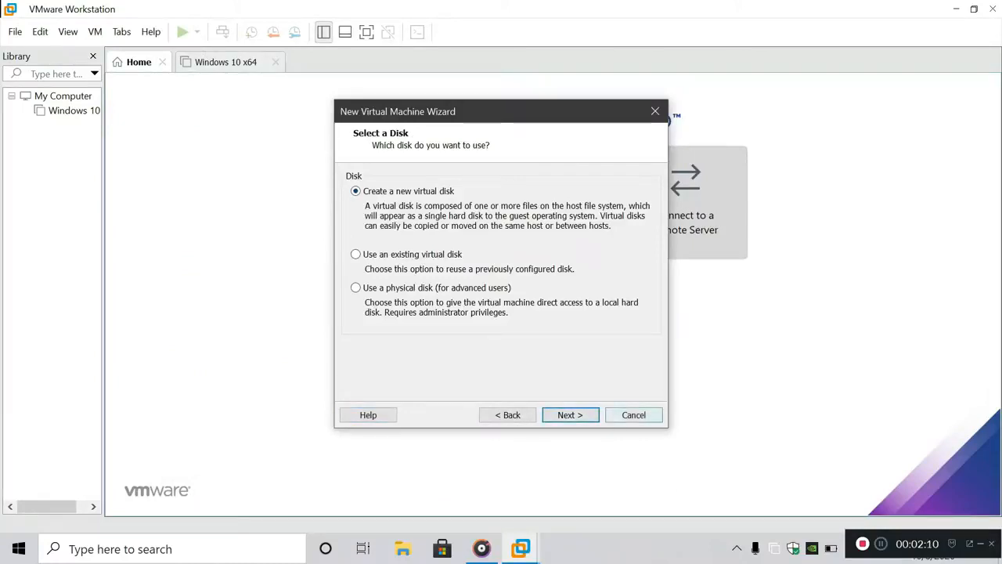
pyautogui.press('Return')
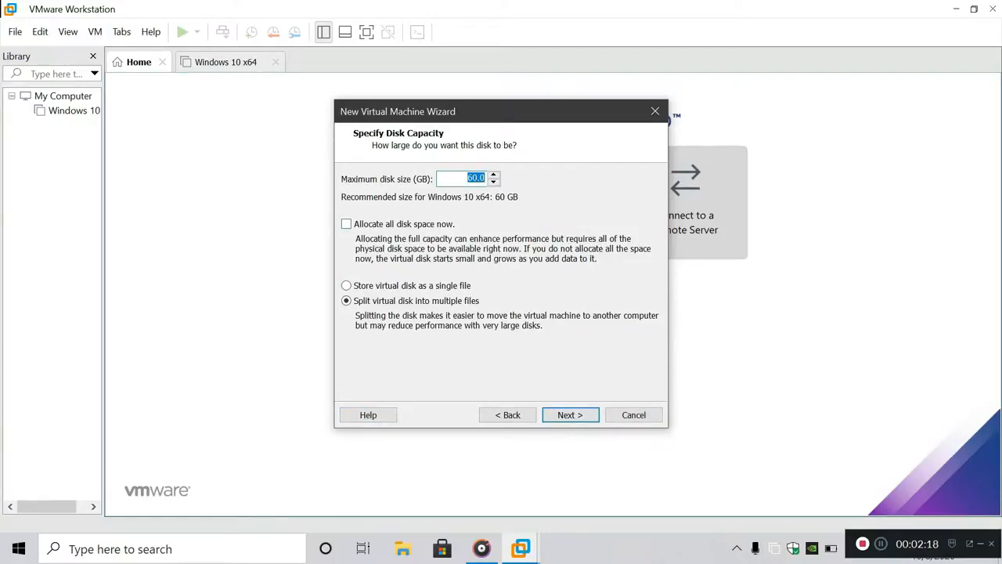
pyautogui.click(347, 285)
pyautogui.press('BackSpace')
pyautogui.write('4')
pyautogui.press('BackSpace')
pyautogui.write('5')
pyautogui.press('Return')
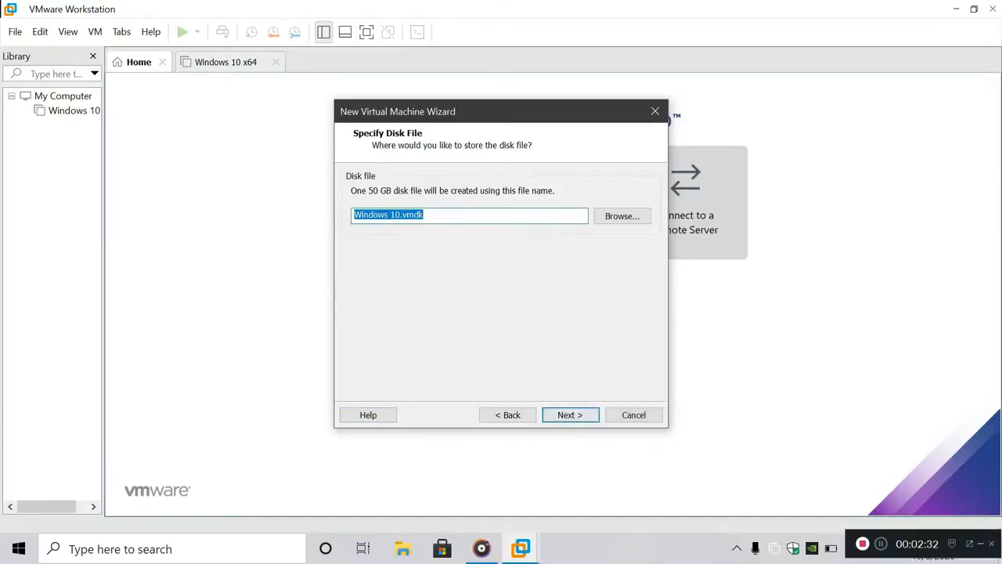
pyautogui.press('Return')
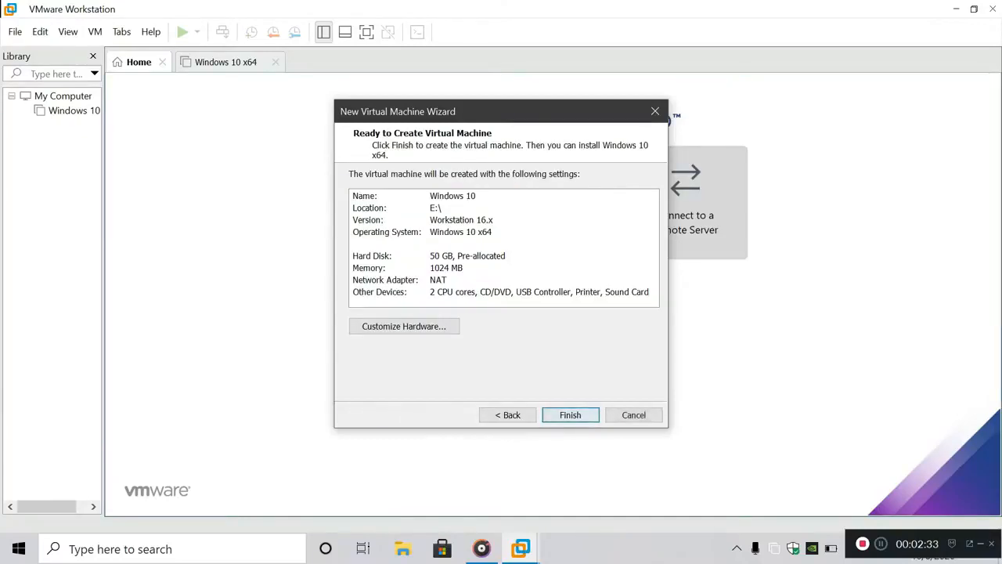
# Review the hardware, finish the wizard, dismiss the disk error, and open Windows 10 x64 from the Library
pyautogui.click(405, 326)
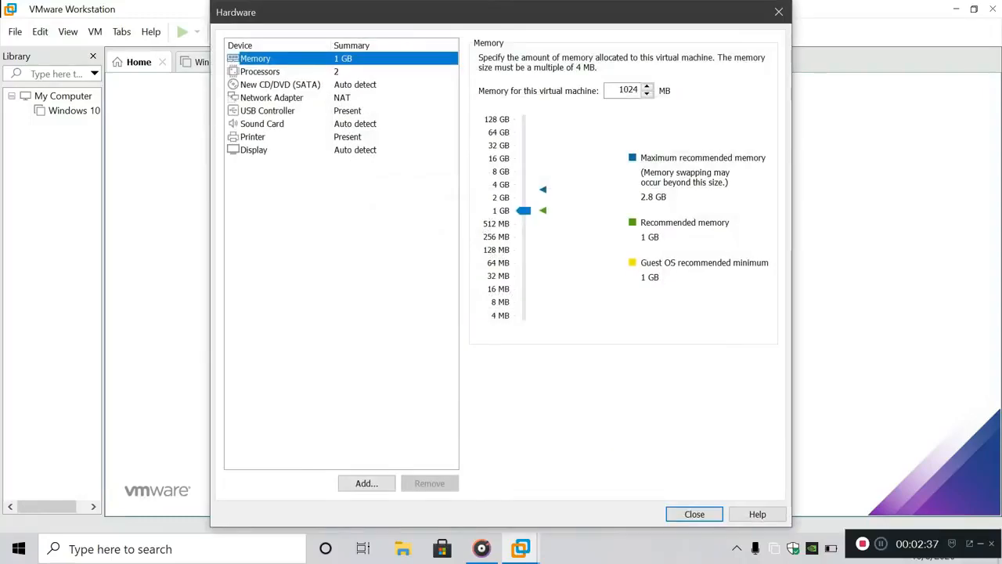
pyautogui.click(695, 514)
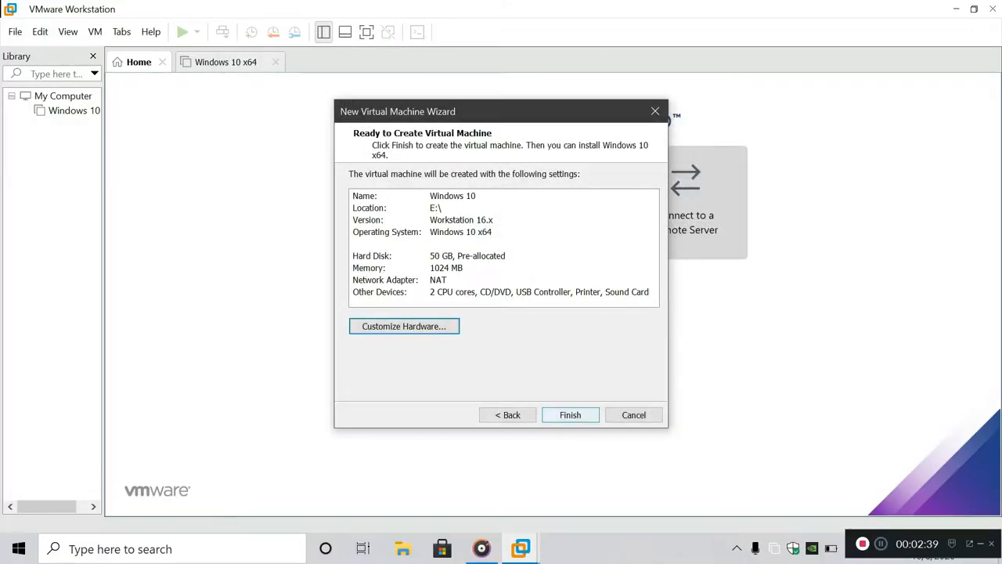
pyautogui.press('Return')
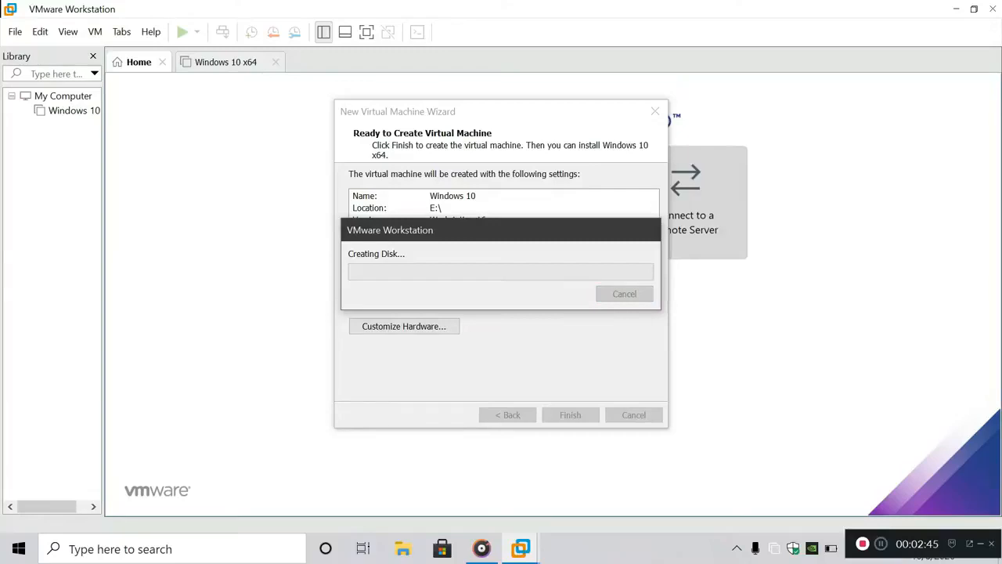
pyautogui.press('Return')
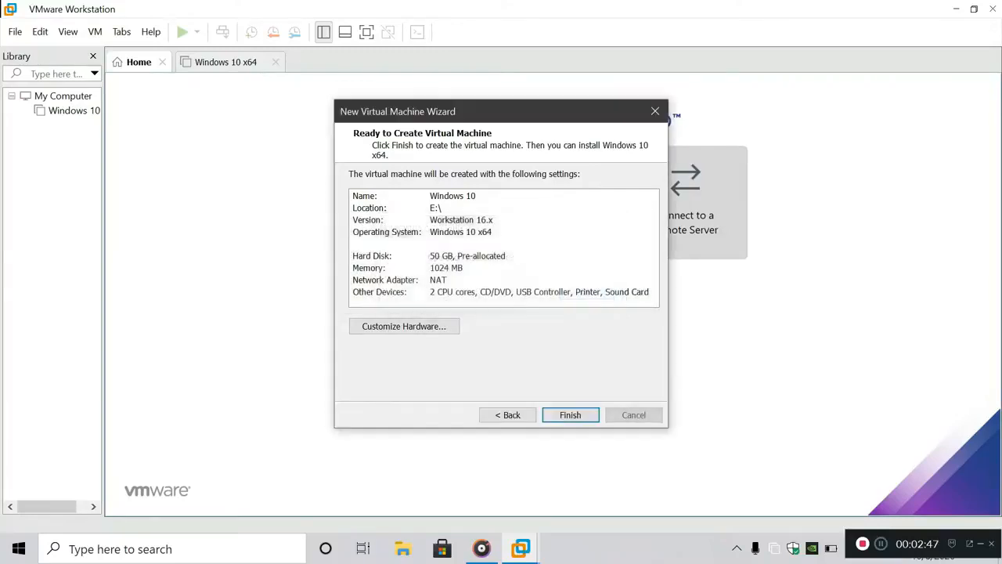
pyautogui.click(633, 415)
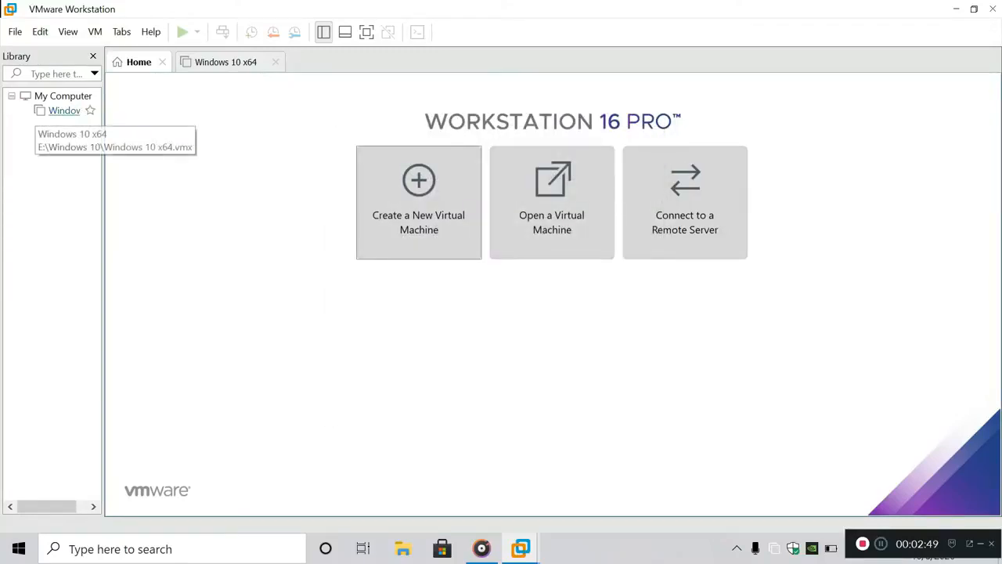
pyautogui.click(64, 111)
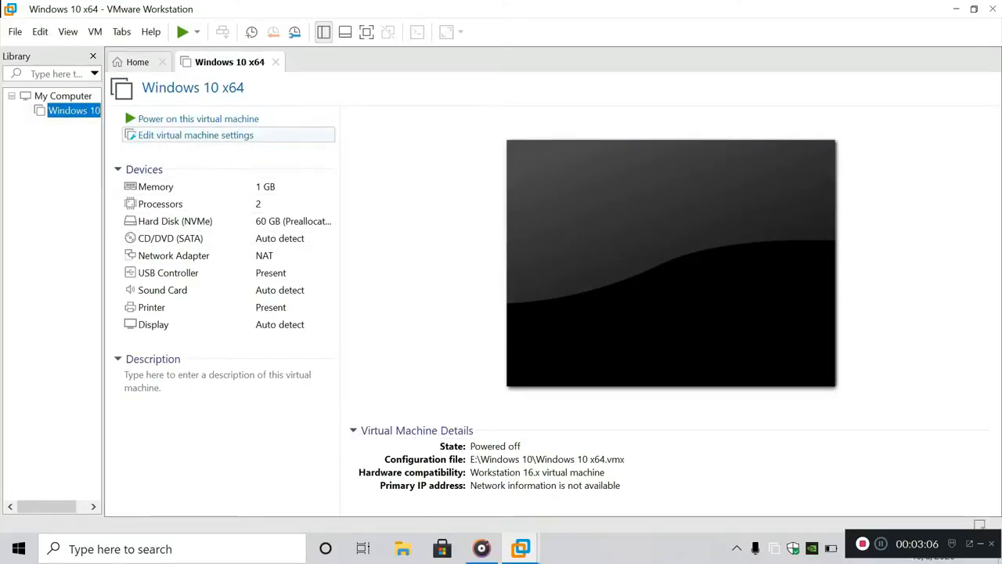
# Open the VM settings and review the processor, hard disk and CD/DVD pages
pyautogui.click(196, 134)
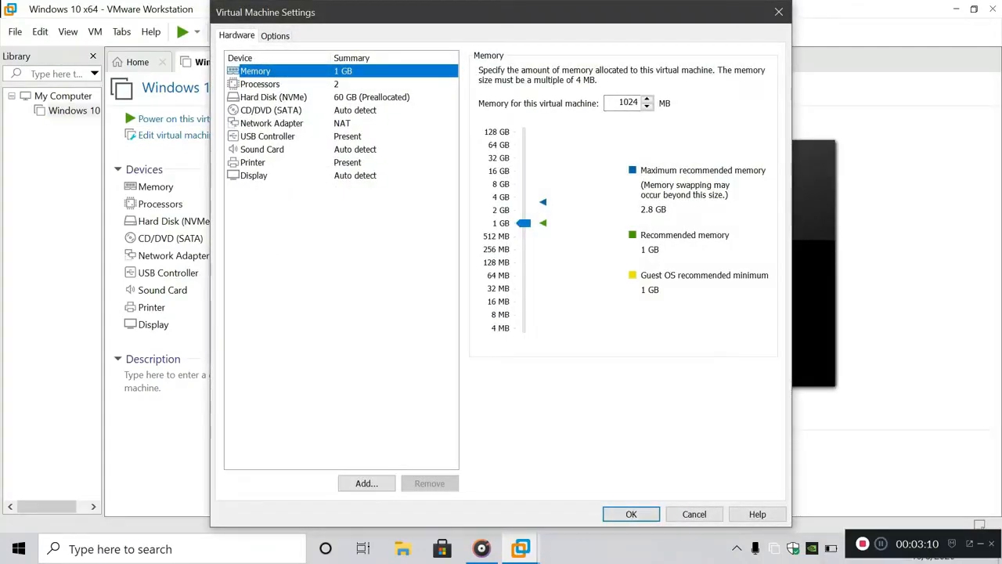
pyautogui.click(262, 83)
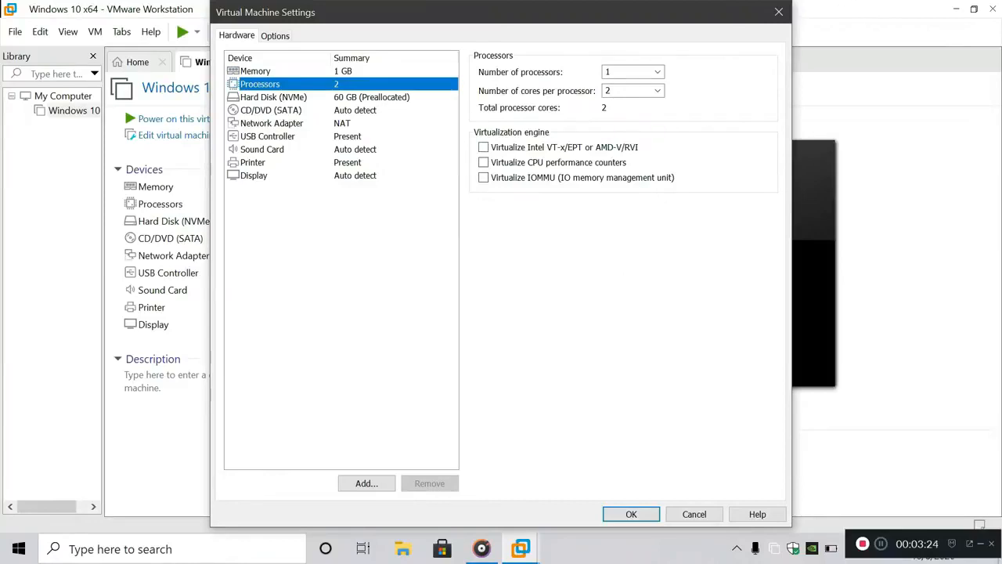
pyautogui.click(274, 97)
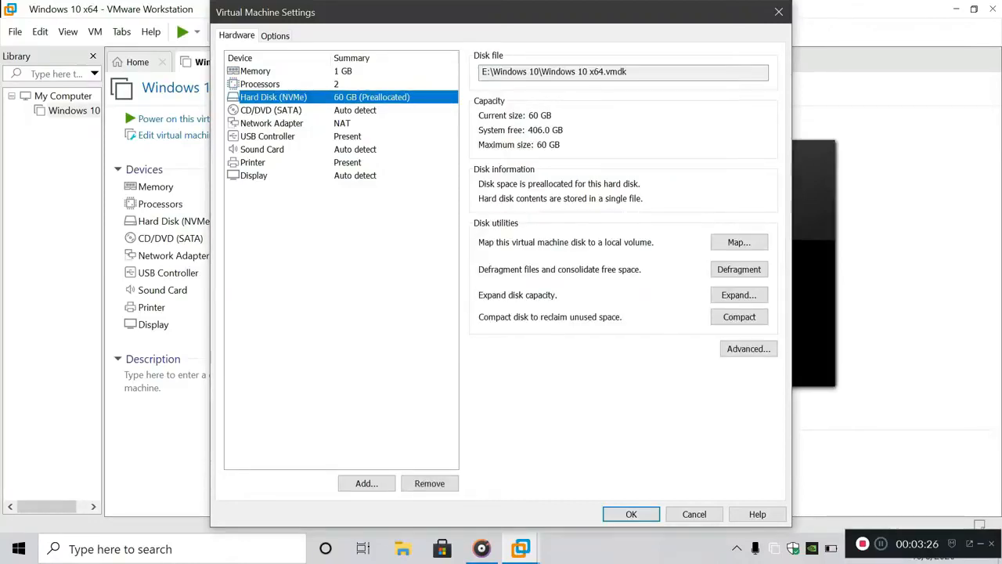
pyautogui.click(270, 110)
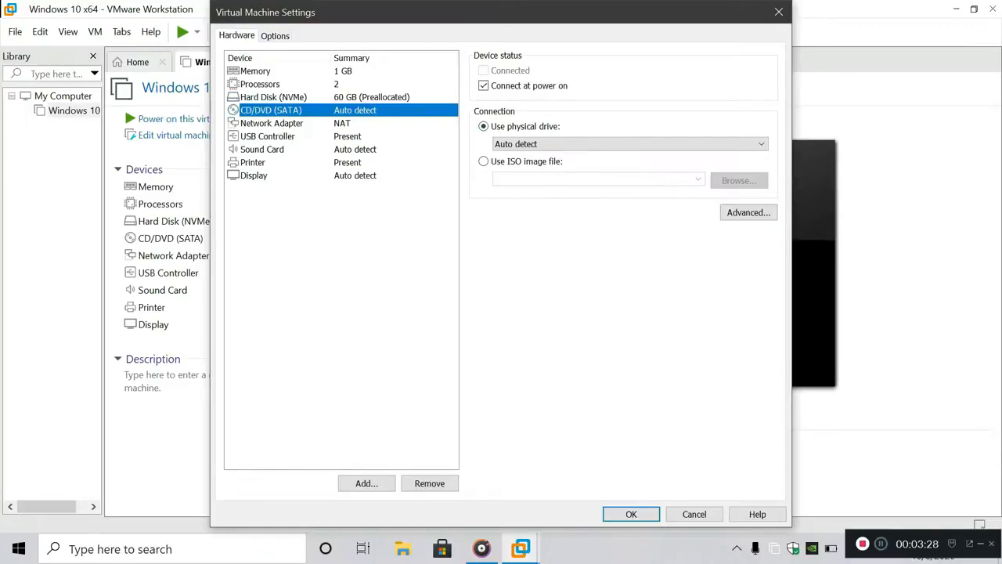
# Point the CD/DVD drive at the ISO D:\Softwares\DVD\Win10_2004_English_x64.iso
pyautogui.click(484, 162)
pyautogui.click(739, 181)
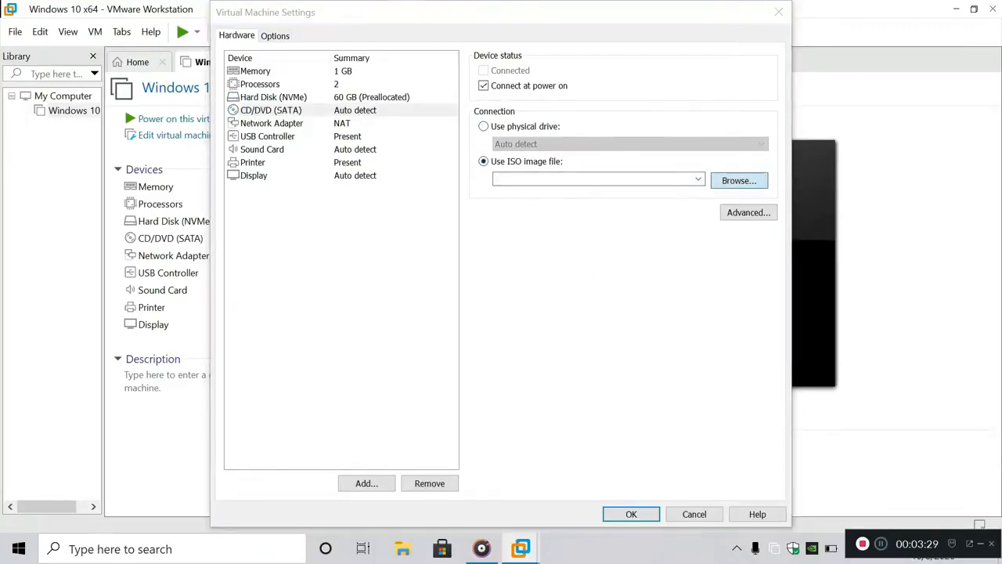
pyautogui.scroll(-1, 274, 219)
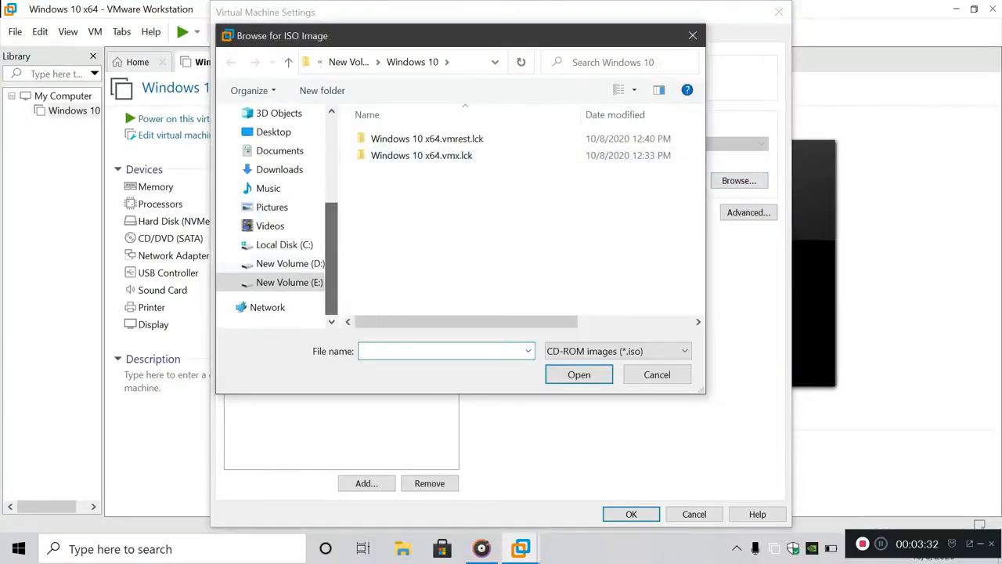
pyautogui.click(290, 263)
pyautogui.doubleClick(408, 206)
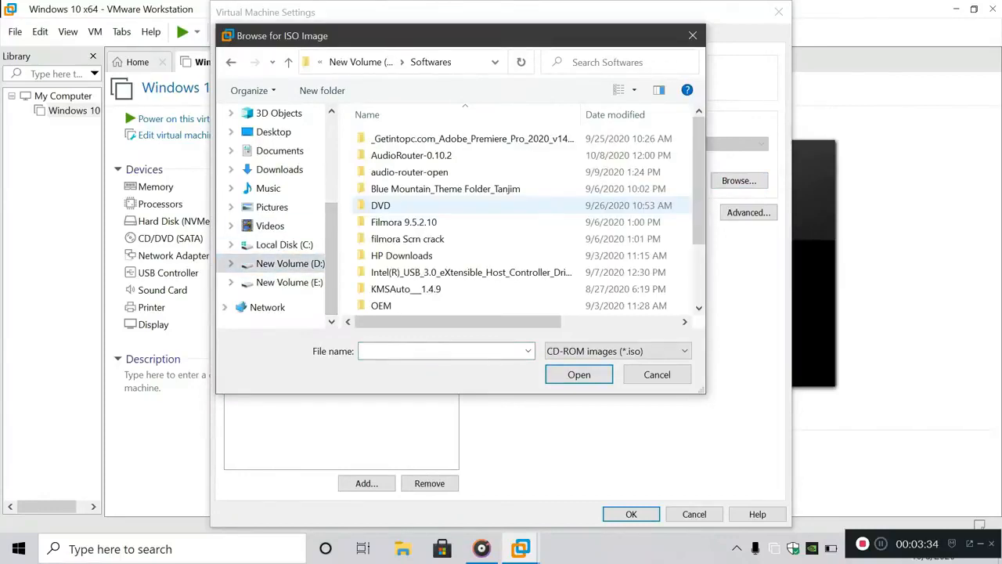
pyautogui.doubleClick(407, 207)
pyautogui.scroll(-4, 438, 206)
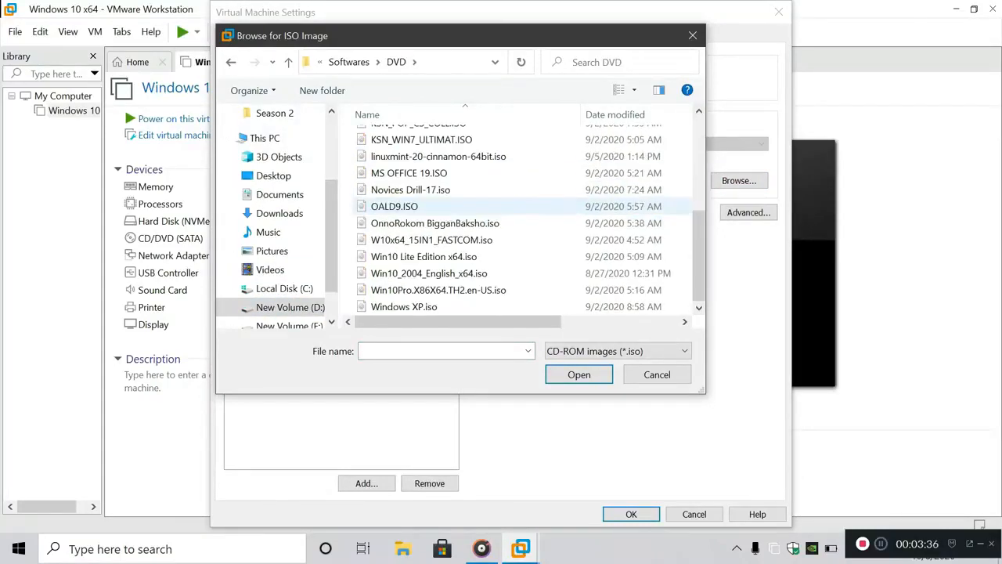
pyautogui.click(439, 273)
pyautogui.click(579, 374)
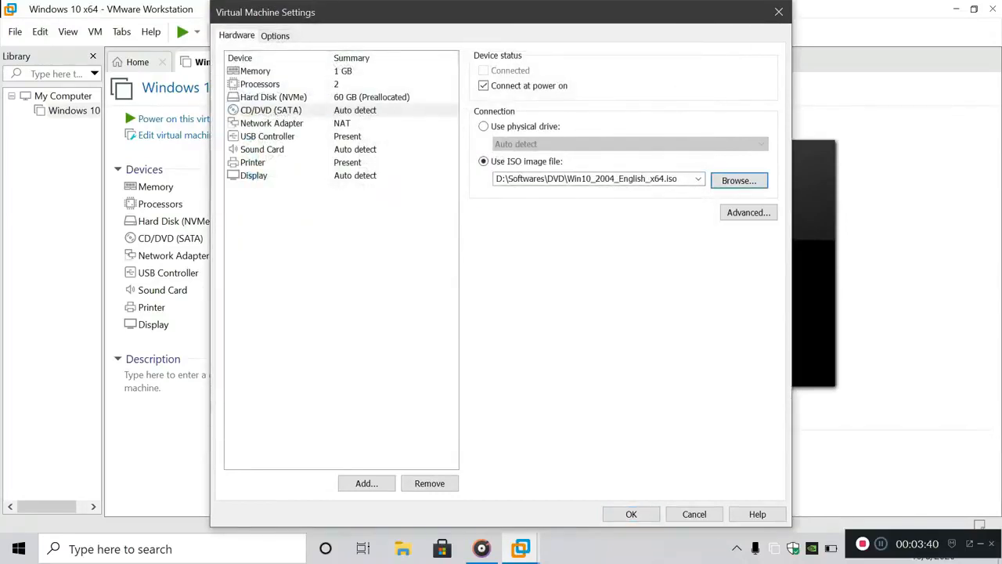
pyautogui.click(272, 123)
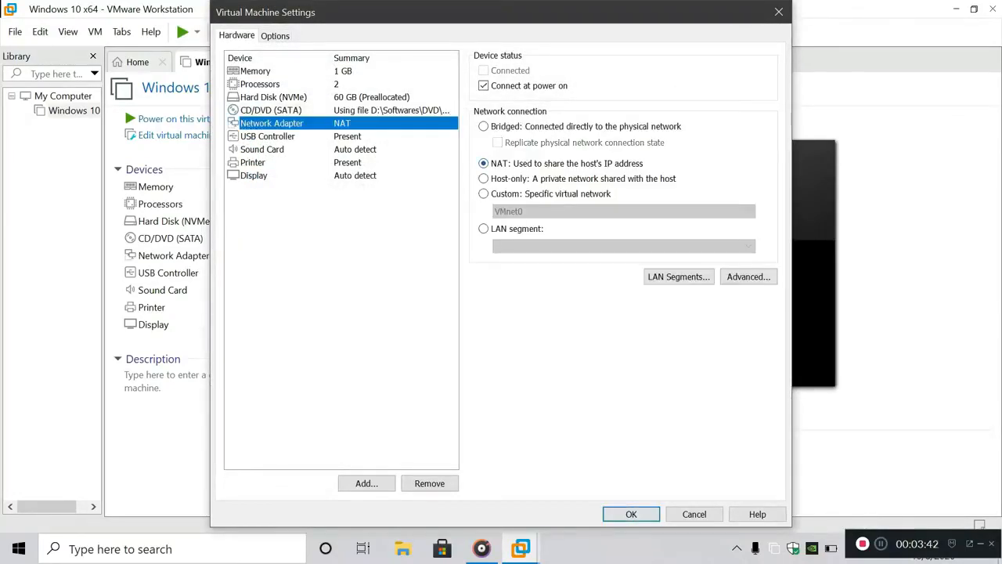
# Enable Show all USB input devices on the USB controller
pyautogui.click(271, 111)
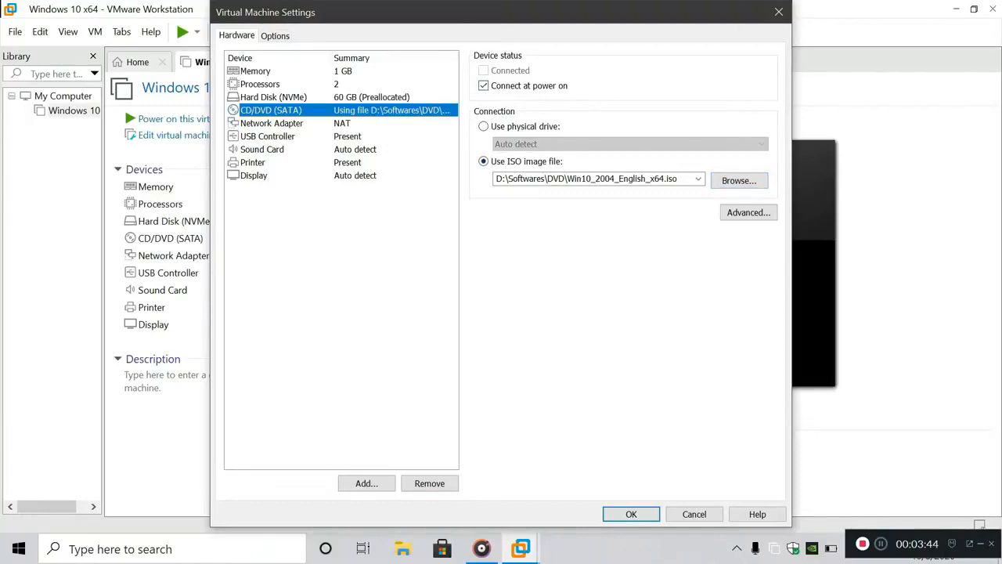
pyautogui.click(272, 123)
pyautogui.click(268, 136)
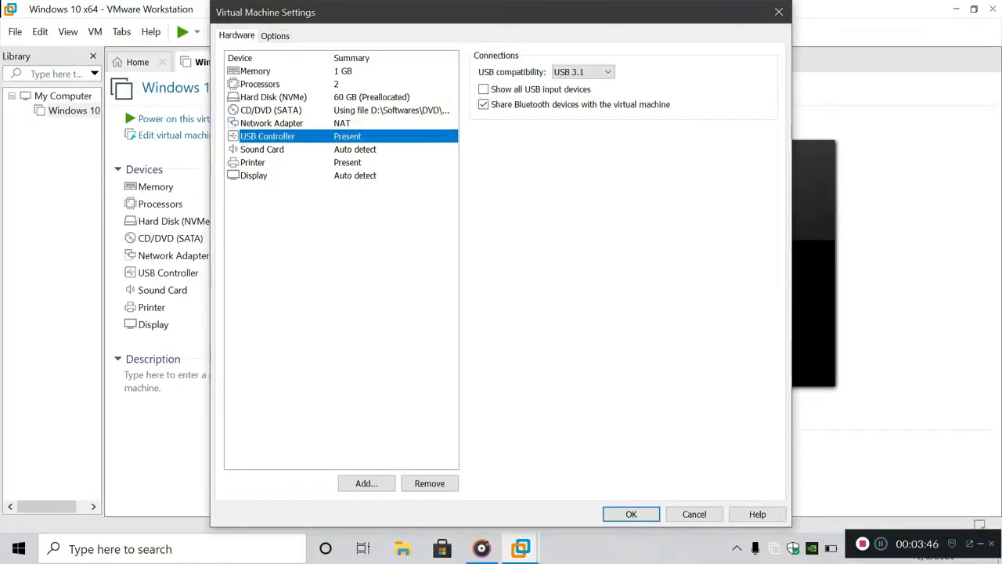
pyautogui.click(484, 90)
# Set the display's graphics memory to 512 MB
pyautogui.click(262, 150)
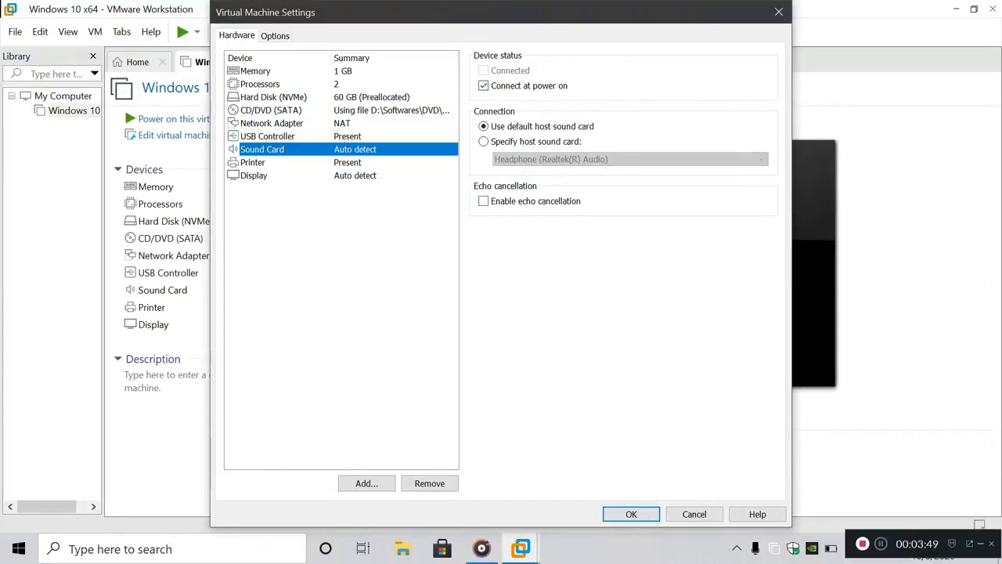
pyautogui.click(253, 163)
pyautogui.click(254, 175)
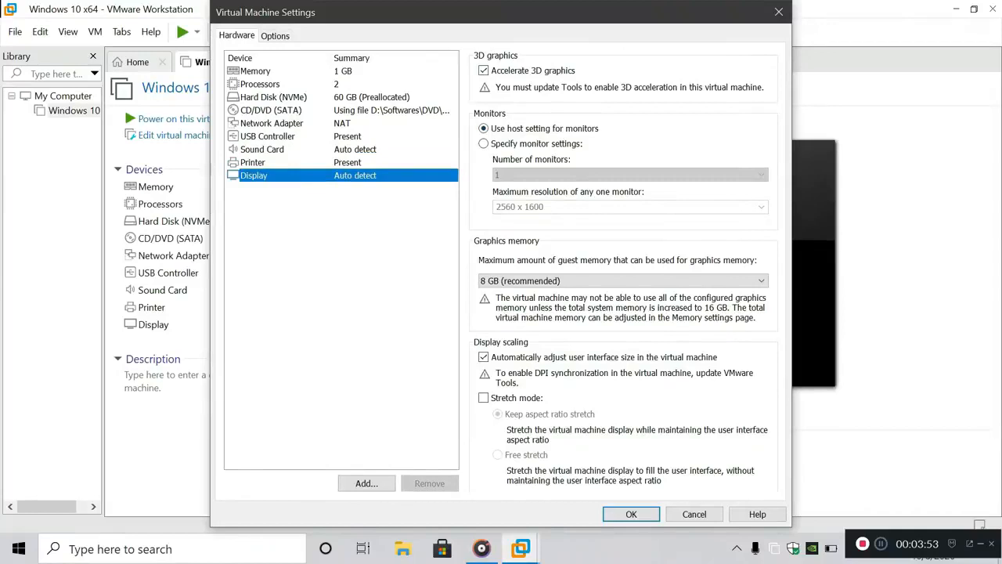
pyautogui.click(622, 280)
pyautogui.click(548, 354)
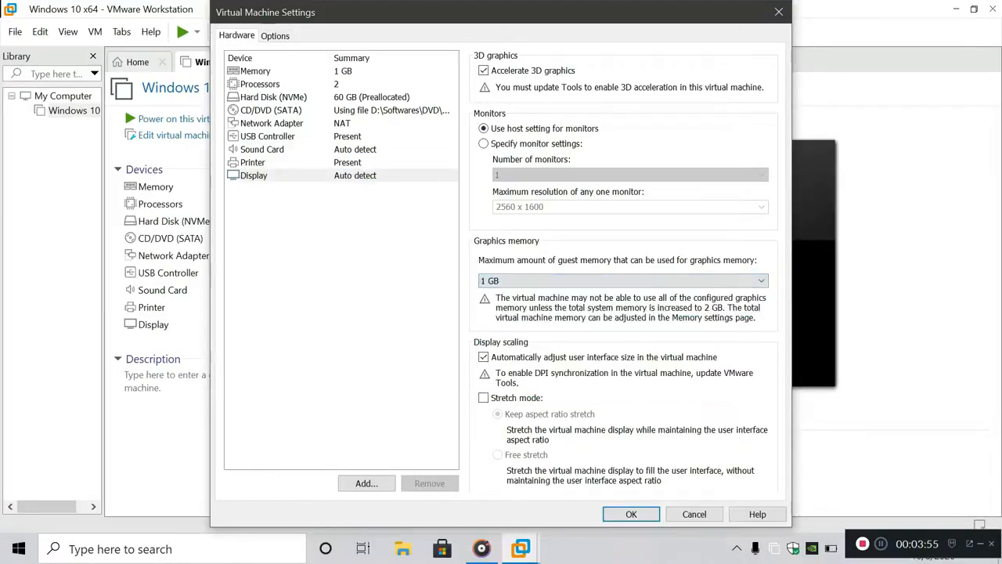
pyautogui.click(623, 280)
pyautogui.click(548, 332)
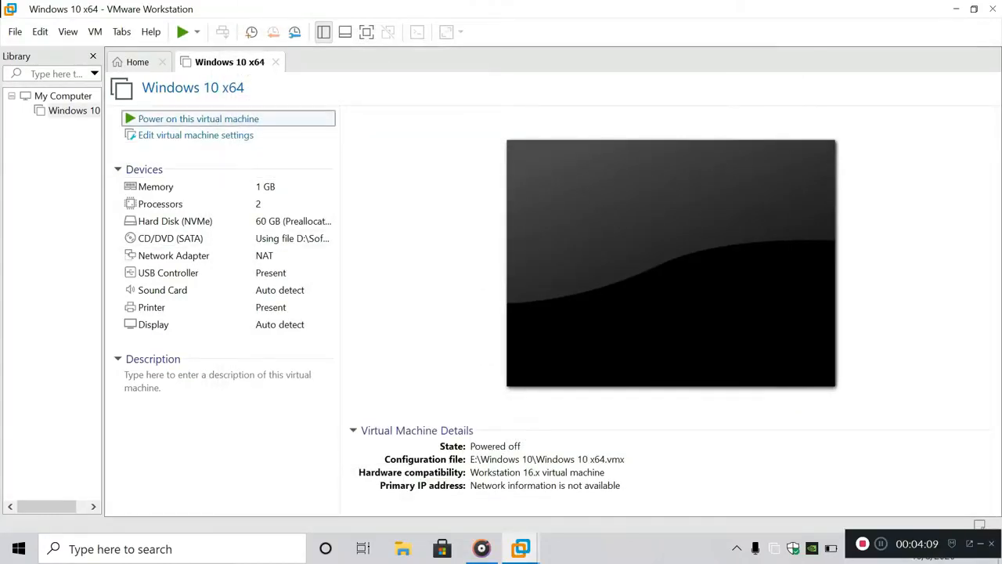
# Power on the Windows 10 x64 VM and boot it from the installation DVD
pyautogui.hotkey('ctrl', 'b')
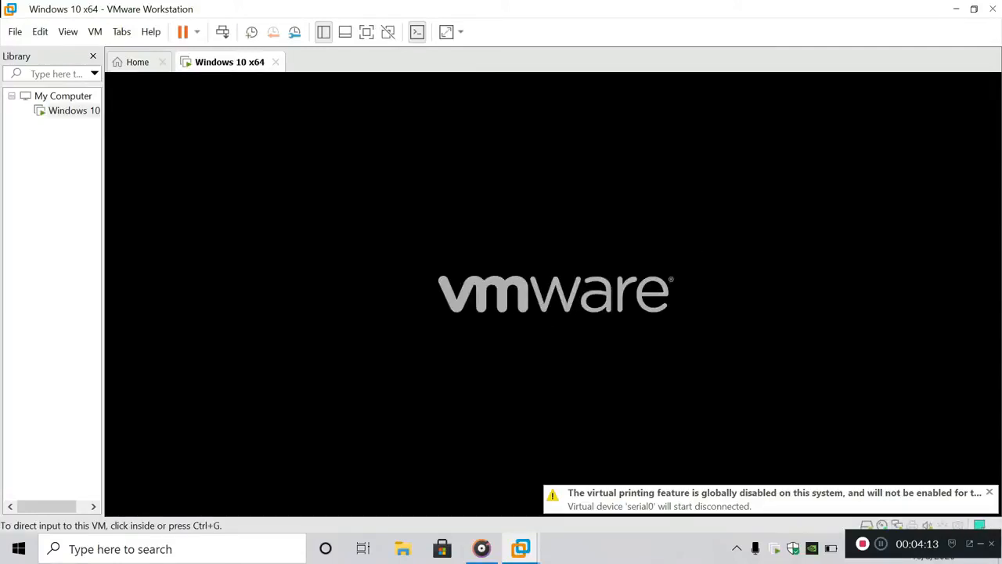
pyautogui.hotkey('ctrl', 'g')
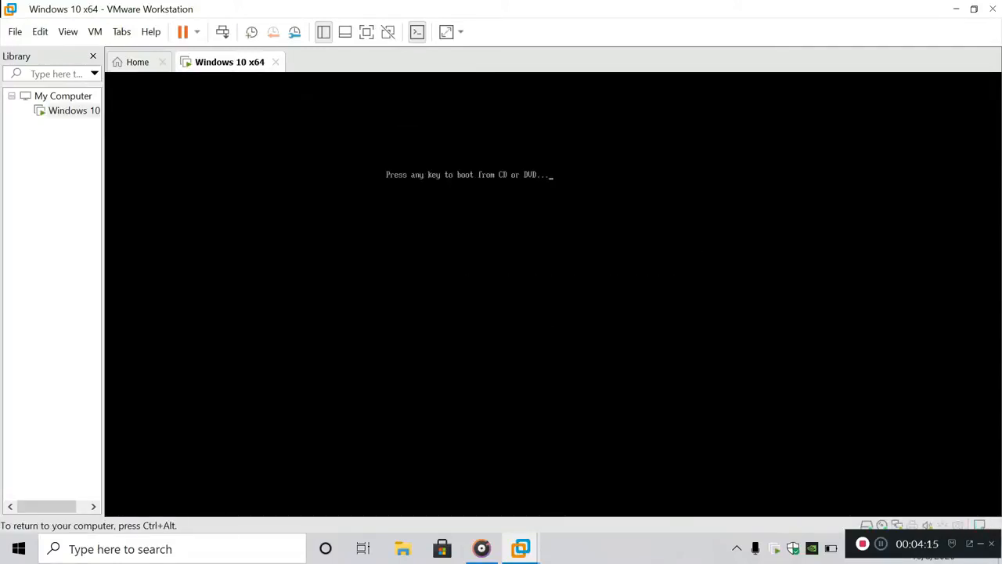
pyautogui.press('Return')
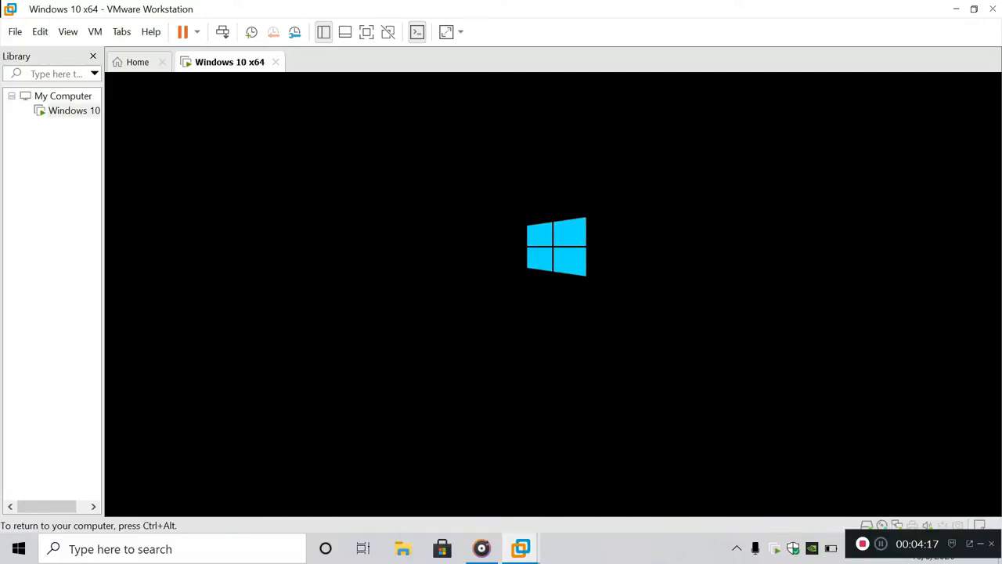
# Watch the boot beside the host Task Manager, check the host battery, then close both
pyautogui.hotkey('ctrl', 'alt')
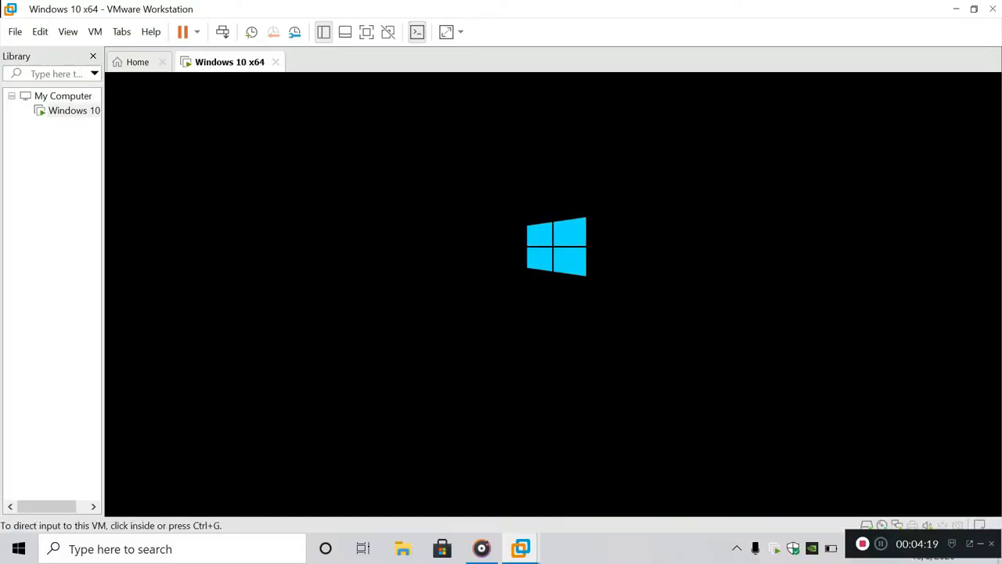
pyautogui.rightClick(660, 548)
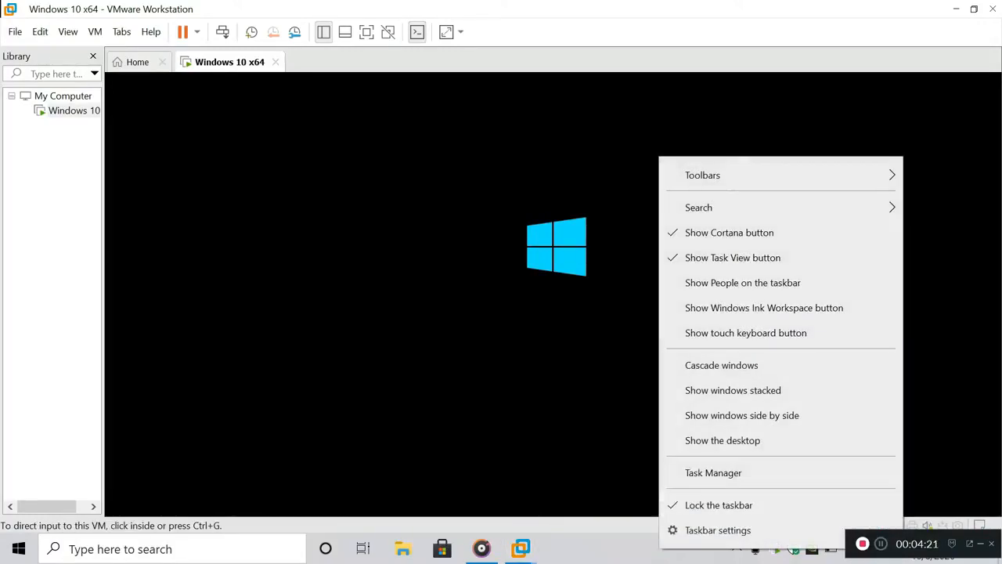
pyautogui.click(713, 472)
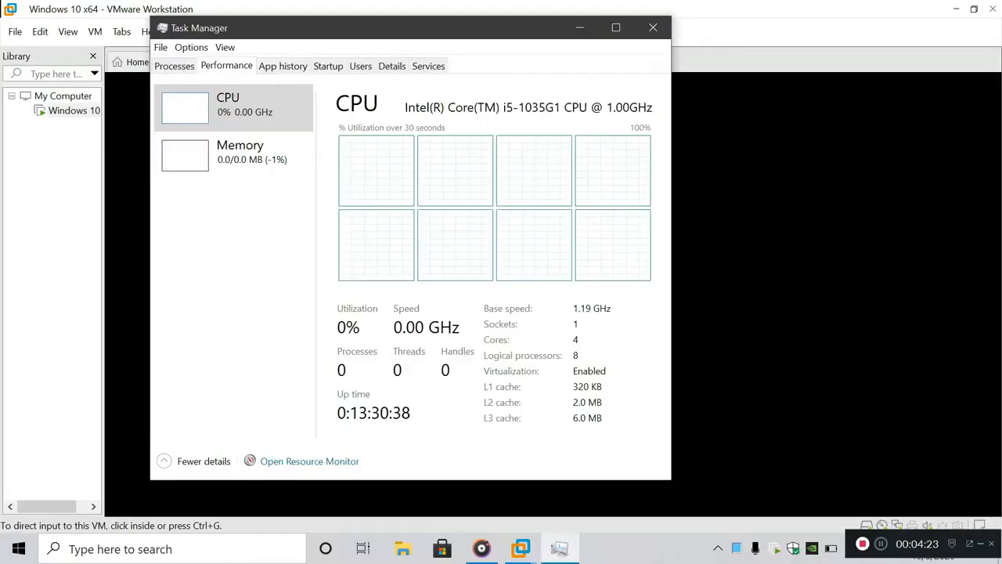
pyautogui.moveTo(352, 27); pyautogui.dragTo(833, 41)
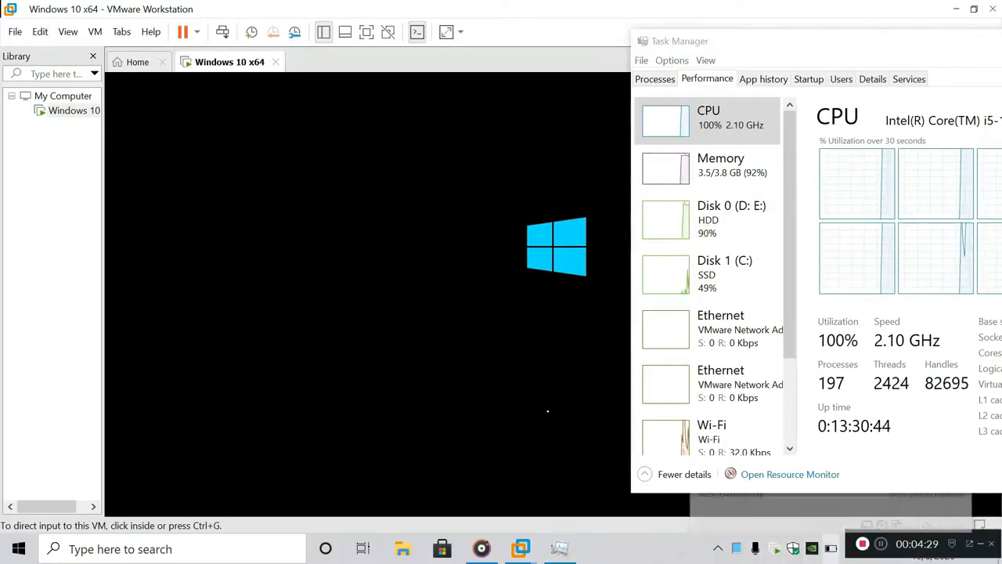
pyautogui.moveTo(787, 41); pyautogui.dragTo(336, 70)
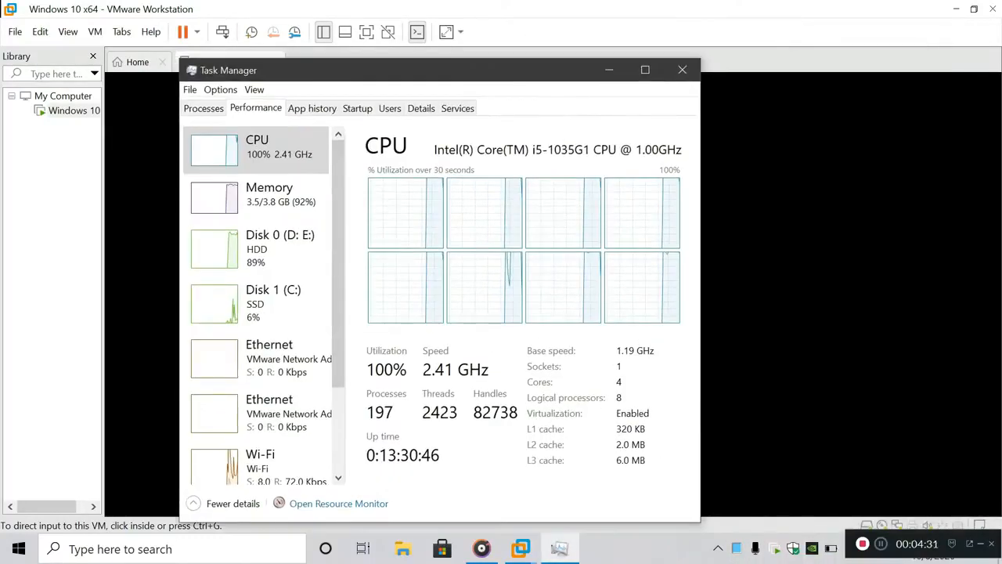
pyautogui.click(832, 549)
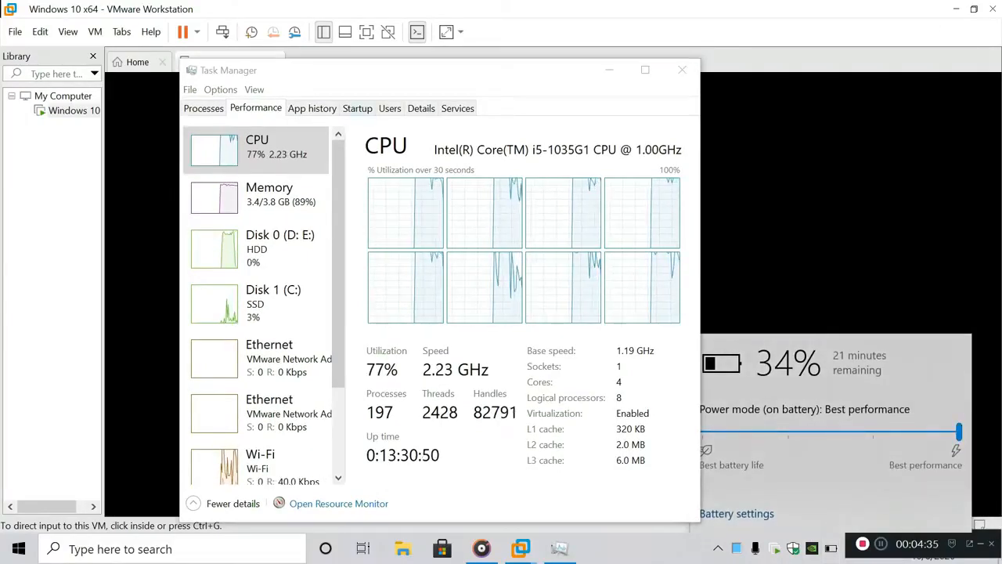
pyautogui.click(682, 70)
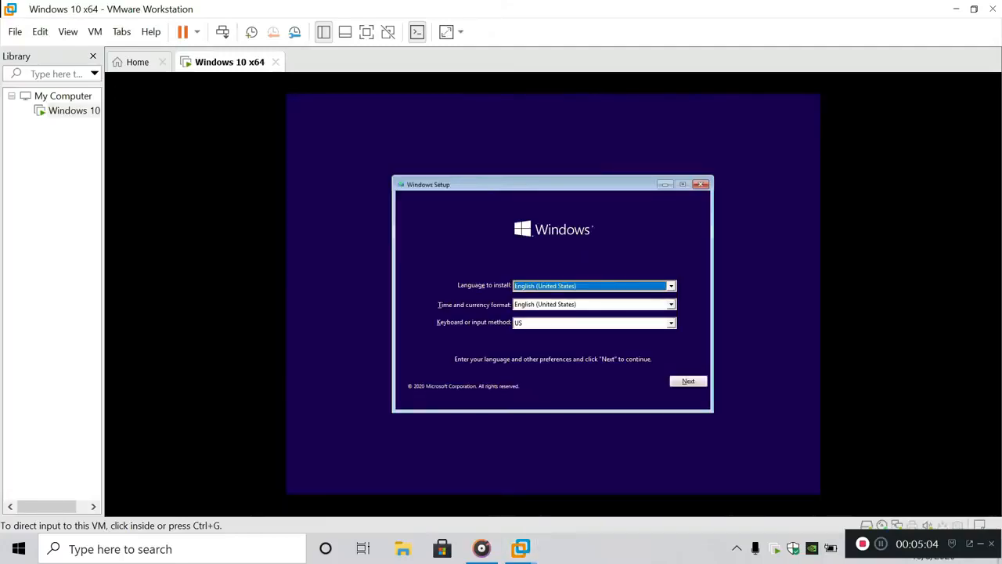
# Keep the default language, skip the product key, and choose the Windows 10 Pro edition
pyautogui.click(624, 345)
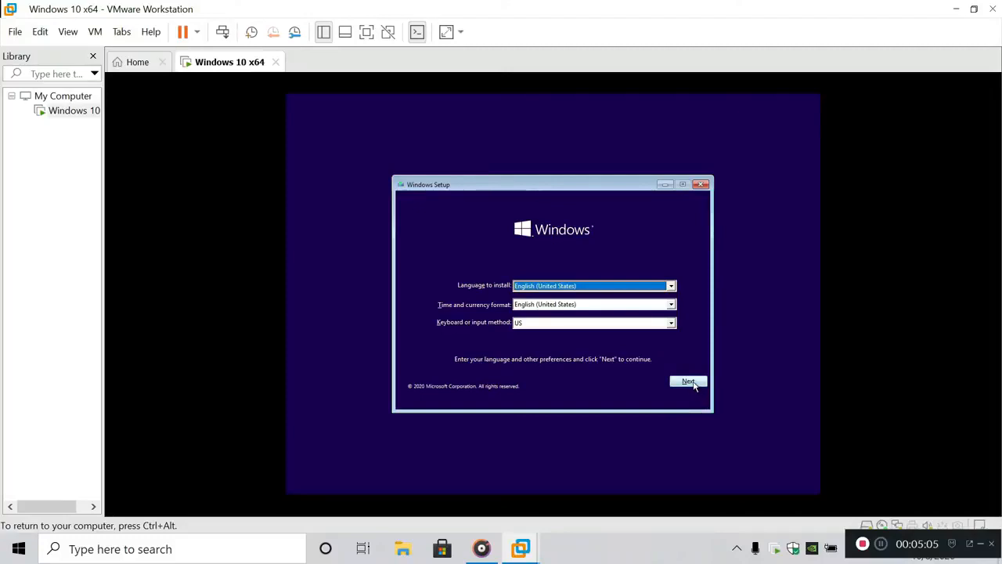
pyautogui.click(689, 382)
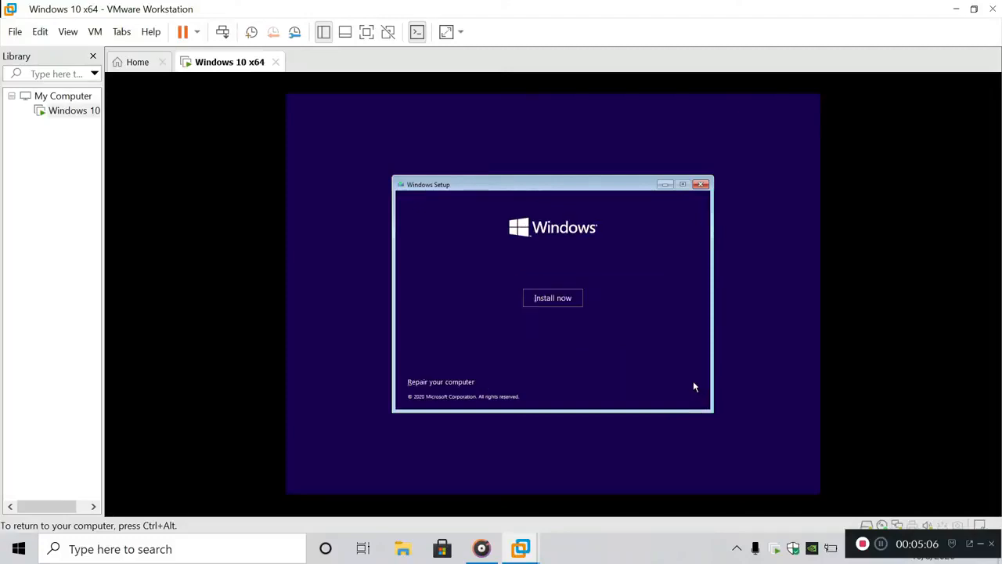
pyautogui.click(552, 298)
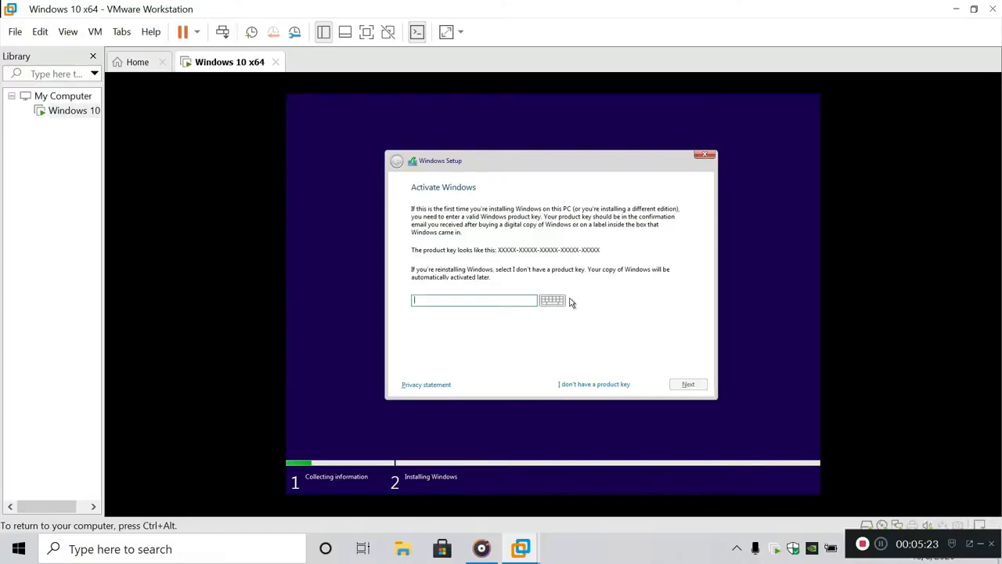
pyautogui.click(587, 384)
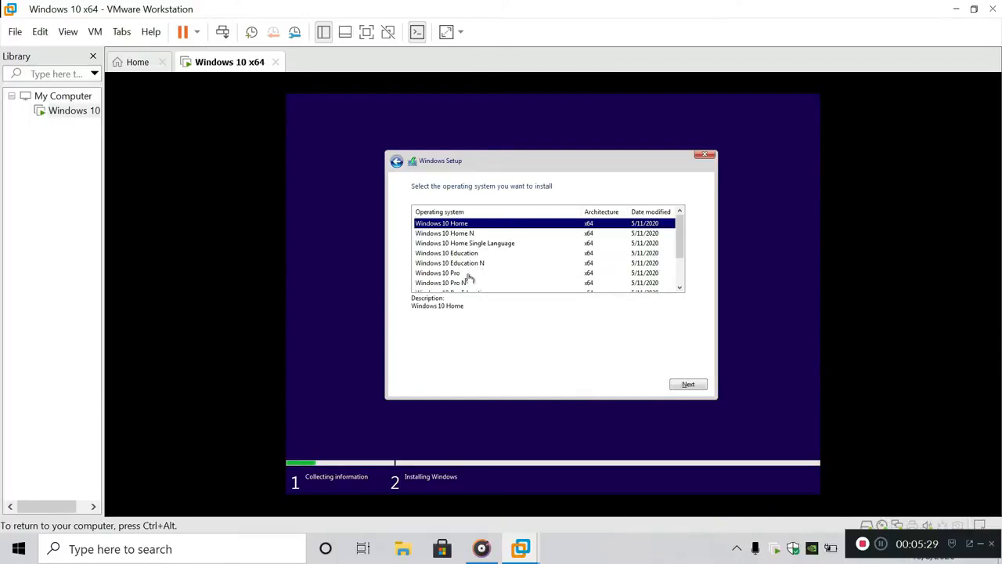
pyautogui.click(464, 275)
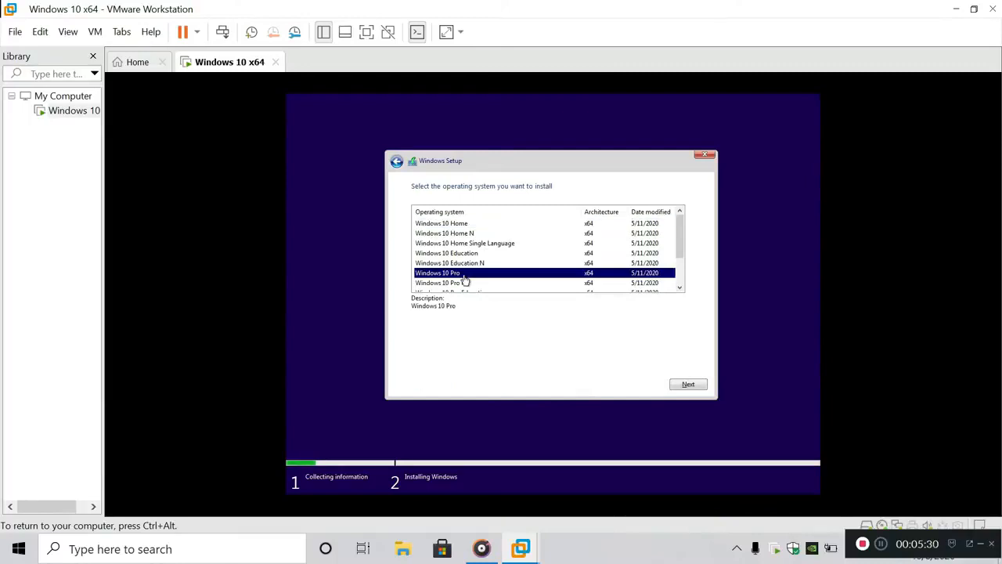
pyautogui.click(689, 387)
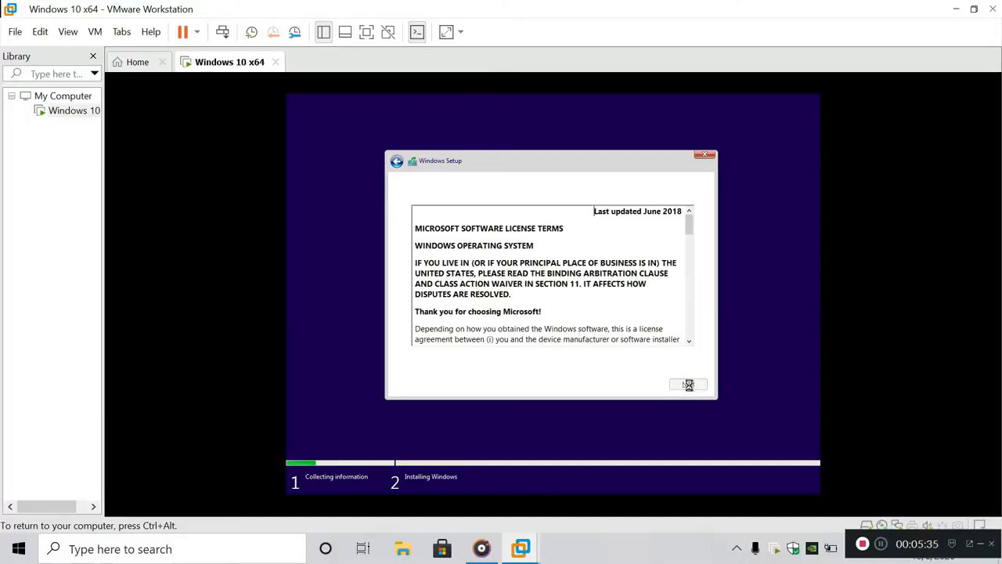
# Accept the license terms and run a Custom install onto the 60 GB unallocated drive
pyautogui.click(415, 360)
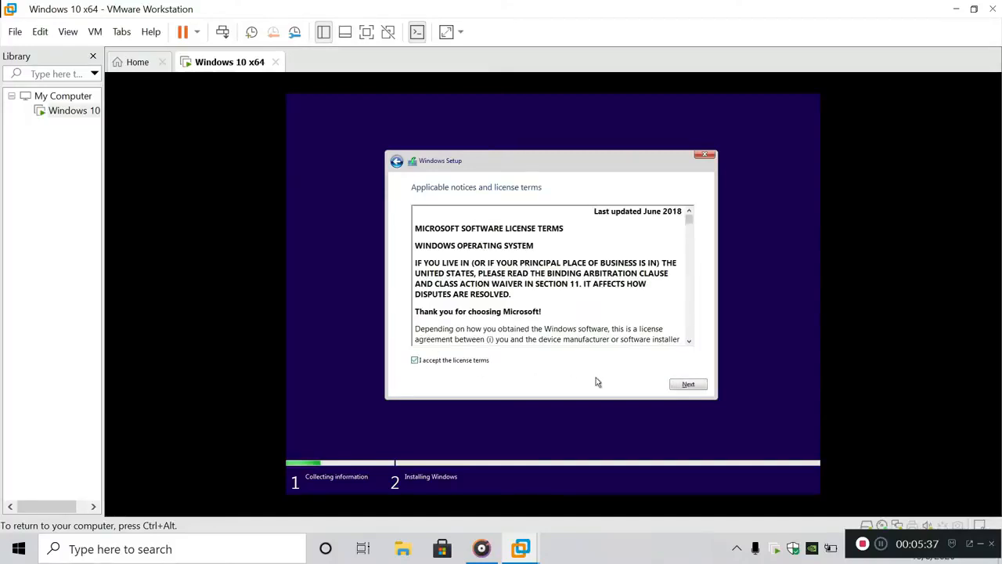
pyautogui.click(683, 384)
pyautogui.click(504, 287)
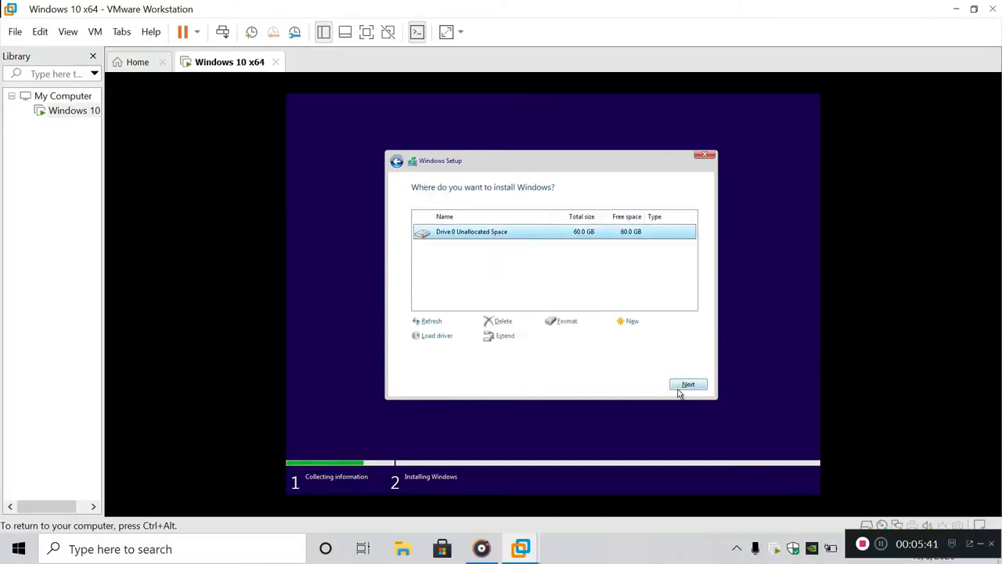
pyautogui.click(679, 386)
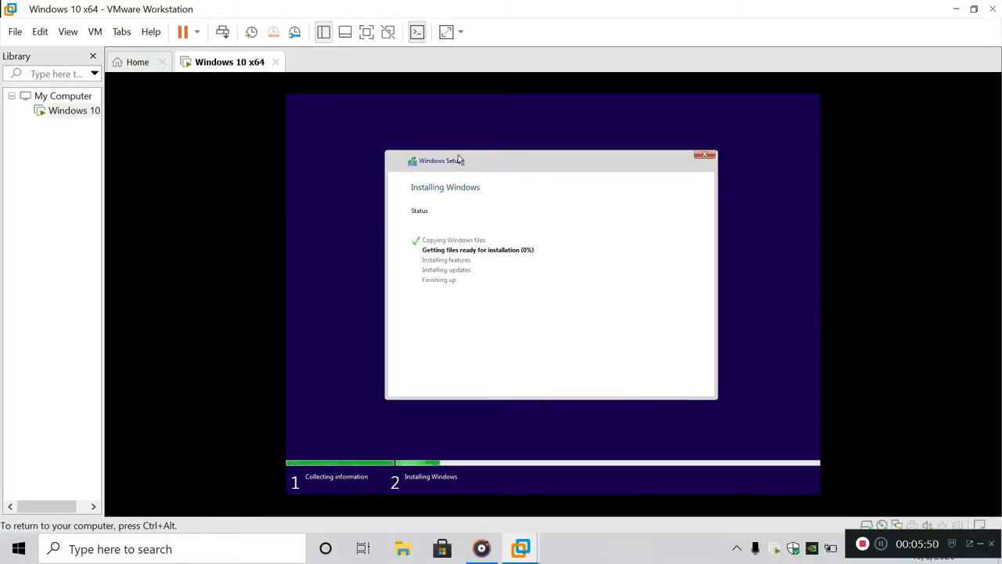
# Silence the VMware Tools reminder with Never Remind Me and check host load in Task Manager
pyautogui.hotkey('ctrl', 'shift', 'Escape')
pyautogui.click(774, 26)
pyautogui.click(534, 287)
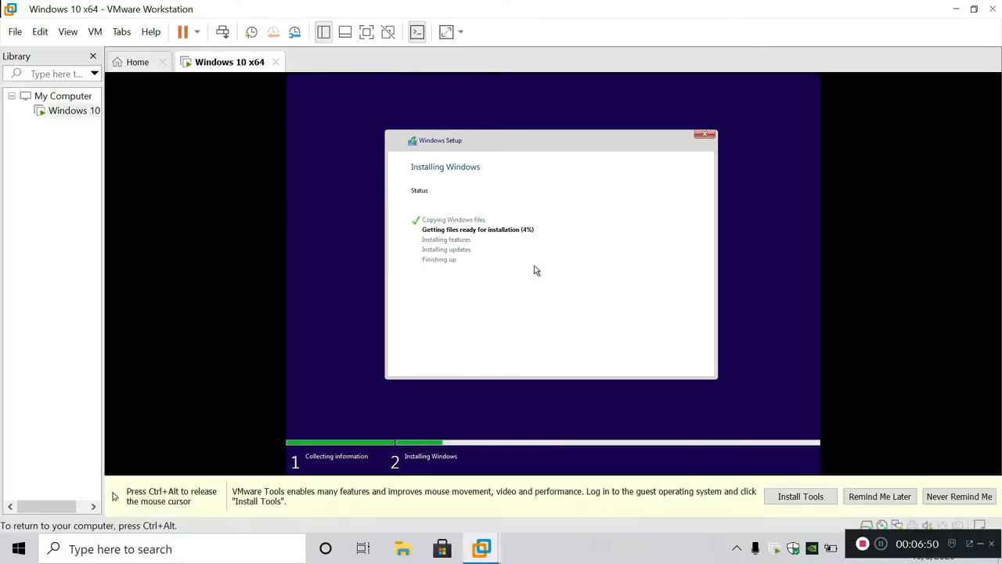
pyautogui.hotkey('ctrl', 'alt')
pyautogui.click(960, 496)
pyautogui.hotkey('ctrl', 'shift', 'Escape')
pyautogui.click(290, 67)
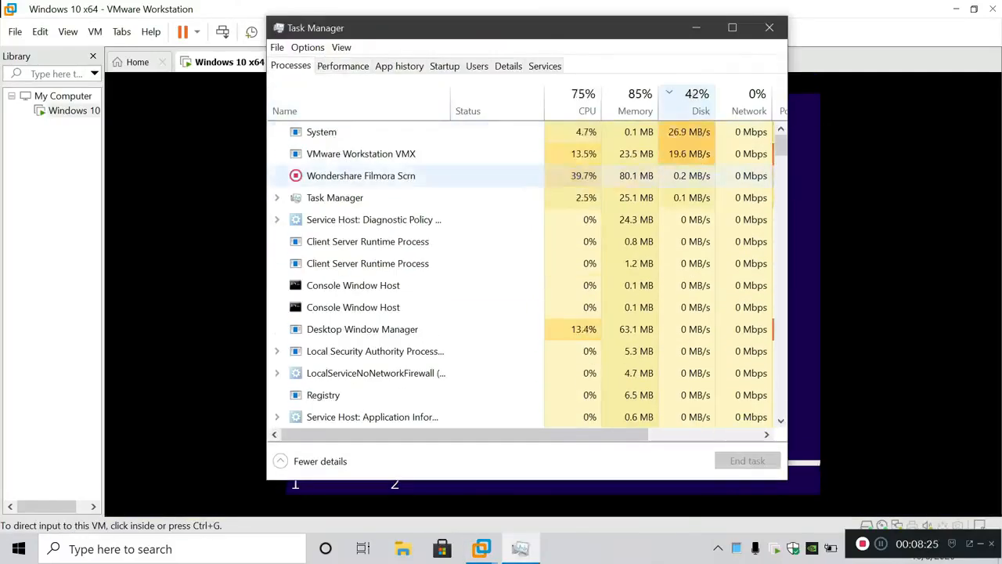
pyautogui.click(775, 27)
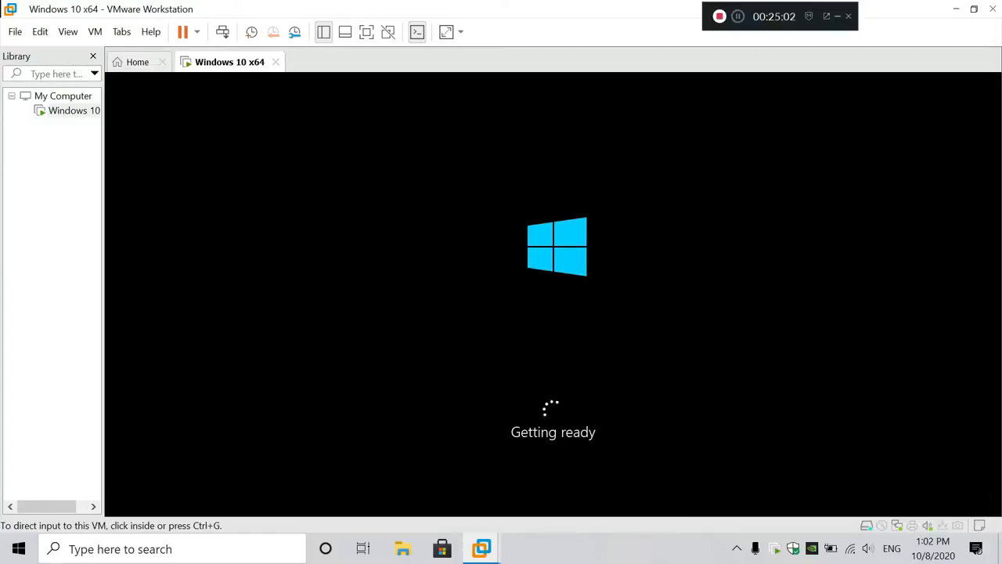
# Check host performance in Task Manager and glance at the VM's actions menu without choosing anything
pyautogui.hotkey('ctrl', 'shift', 'Escape')
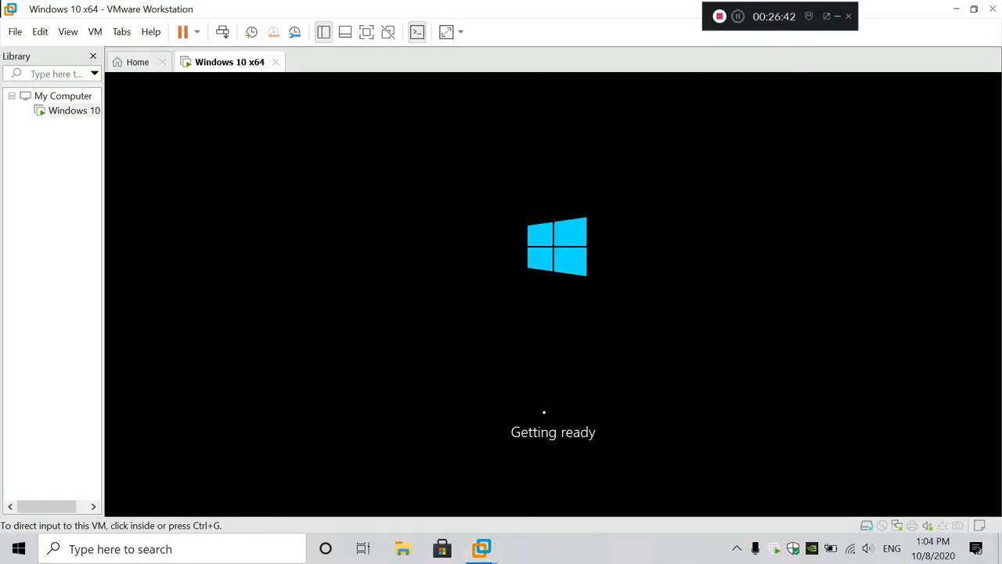
pyautogui.click(403, 548)
pyautogui.click(992, 9)
pyautogui.rightClick(74, 110)
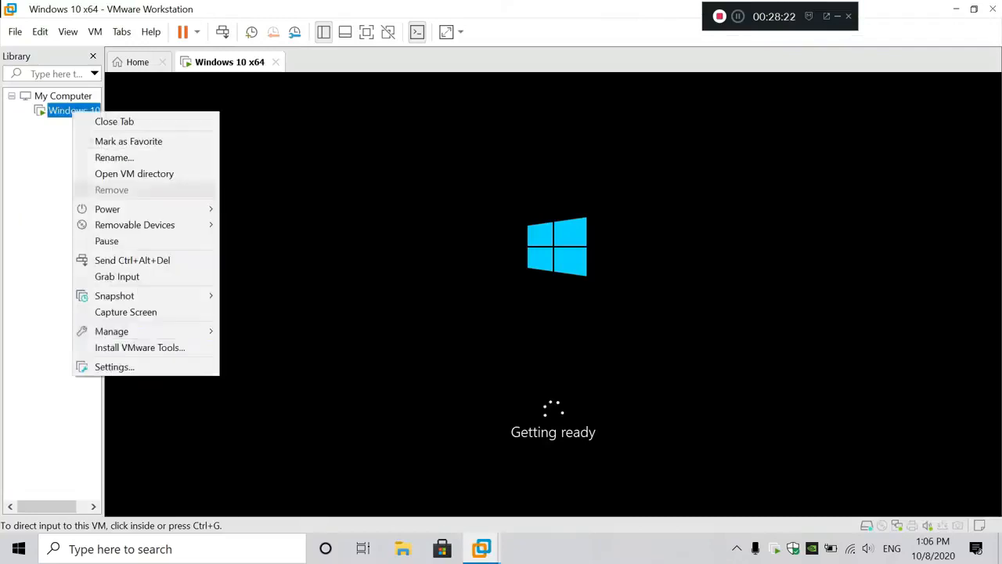
pyautogui.press('Escape')
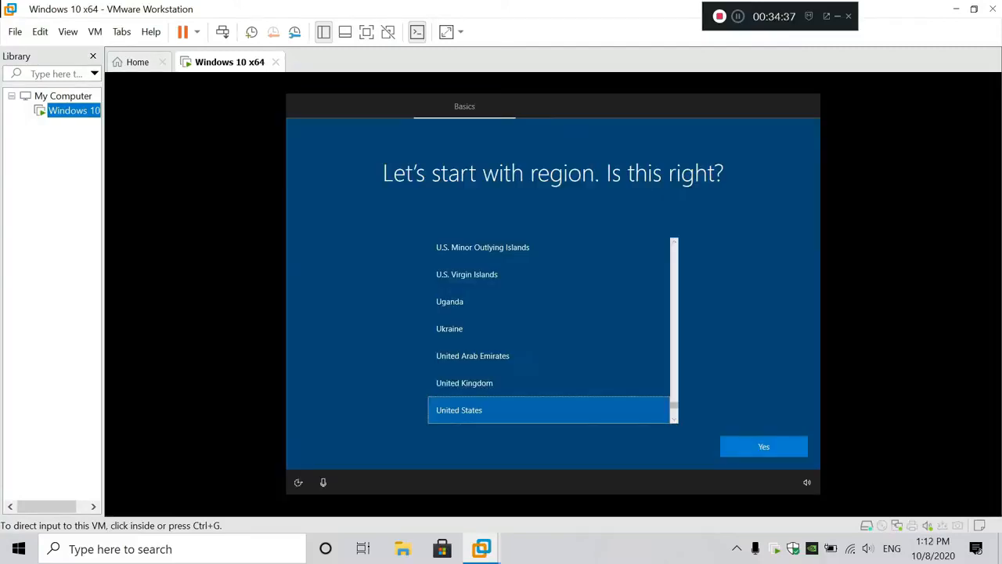
# Confirm the region and US keyboard, skip a second layout, and confirm the local account name
pyautogui.click(753, 442)
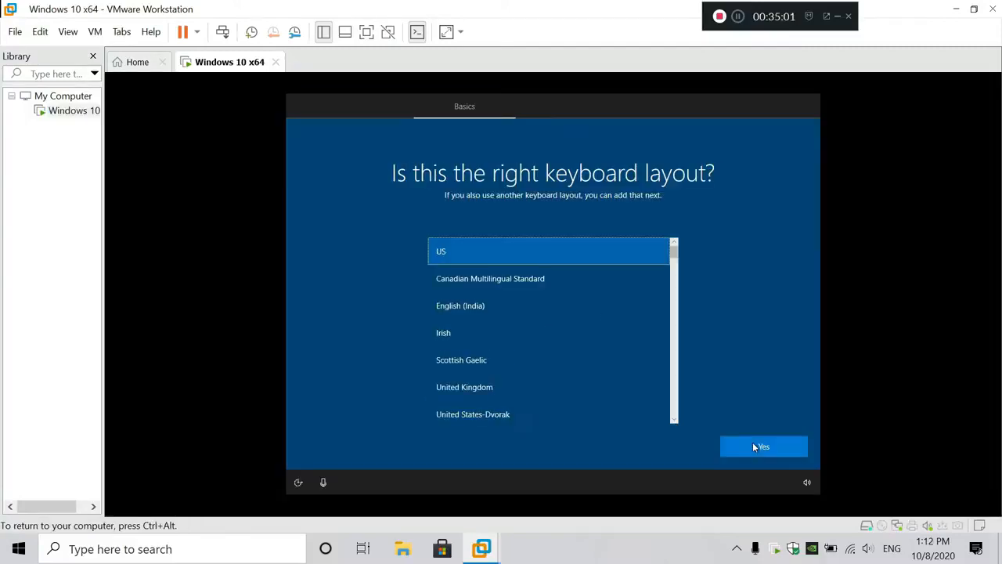
pyautogui.click(752, 442)
pyautogui.click(755, 445)
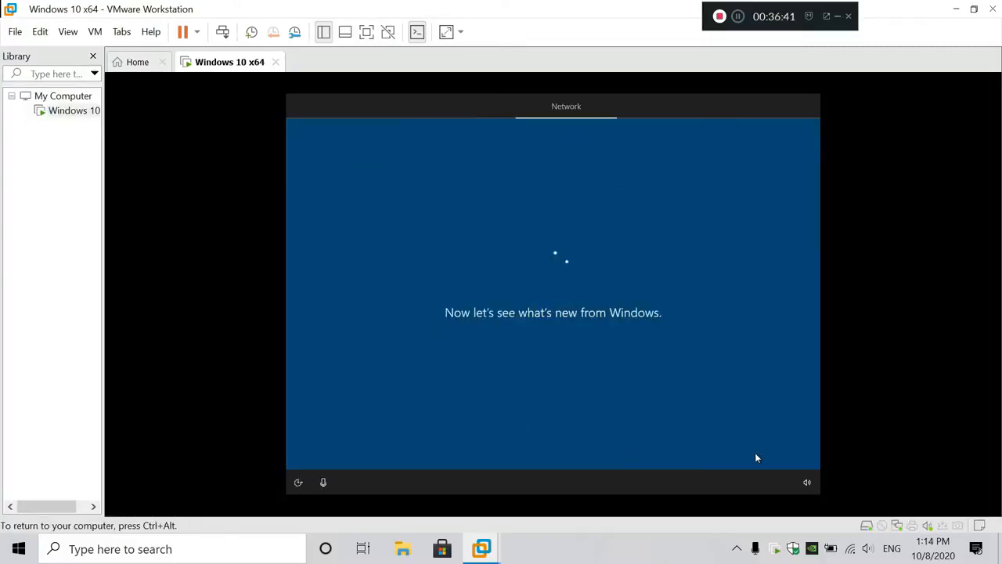
pyautogui.click(751, 448)
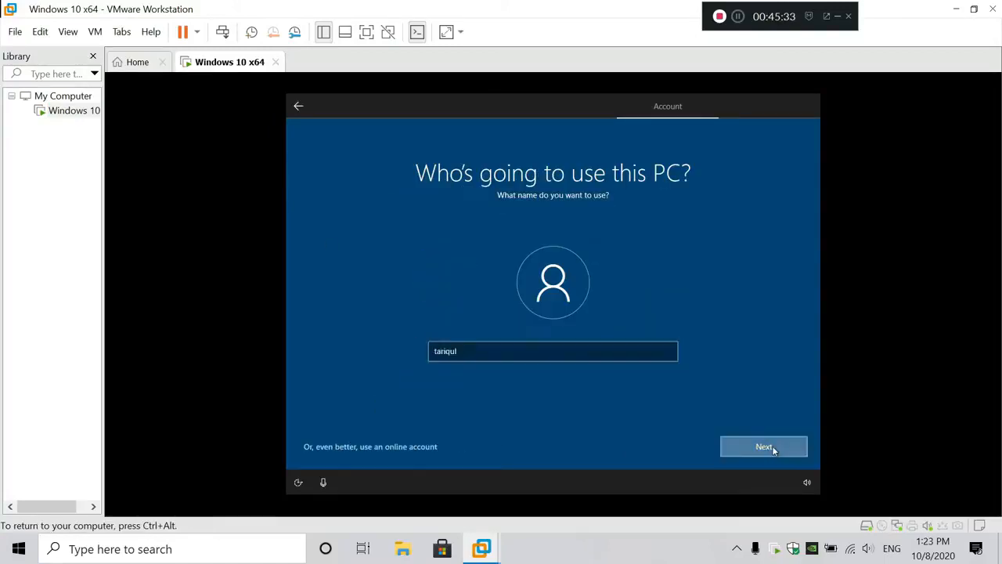
pyautogui.click(751, 446)
pyautogui.click(553, 357)
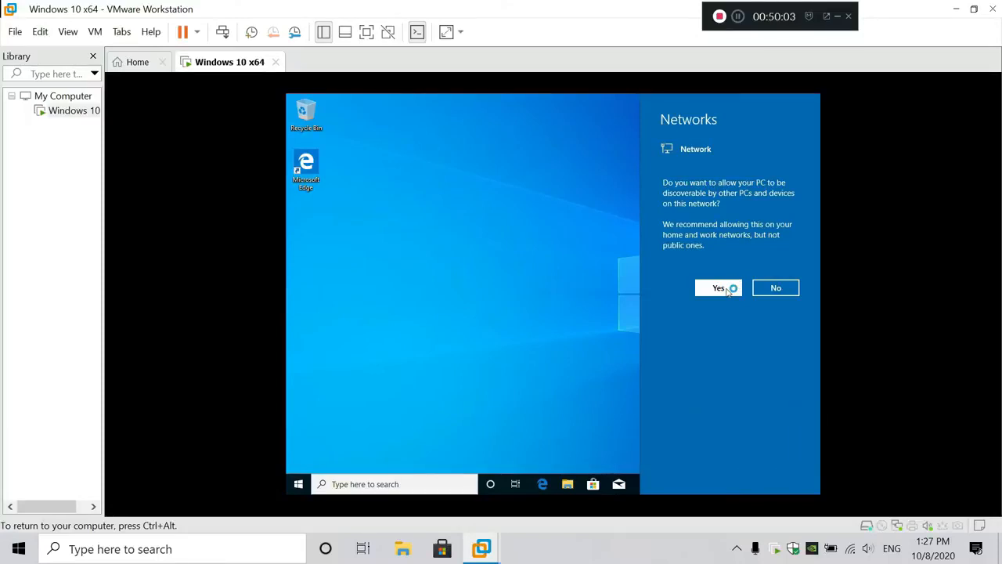
# Allow the guest PC to be discoverable on the network and refresh its desktop
pyautogui.click(726, 289)
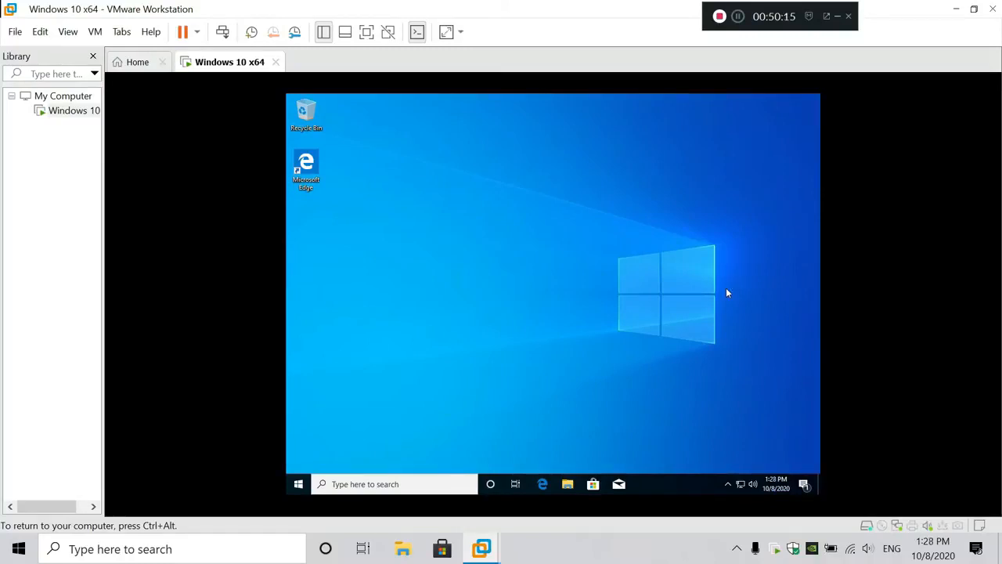
pyautogui.rightClick(630, 264)
pyautogui.click(669, 295)
pyautogui.rightClick(494, 258)
pyautogui.click(524, 290)
pyautogui.rightClick(523, 289)
pyautogui.click(554, 321)
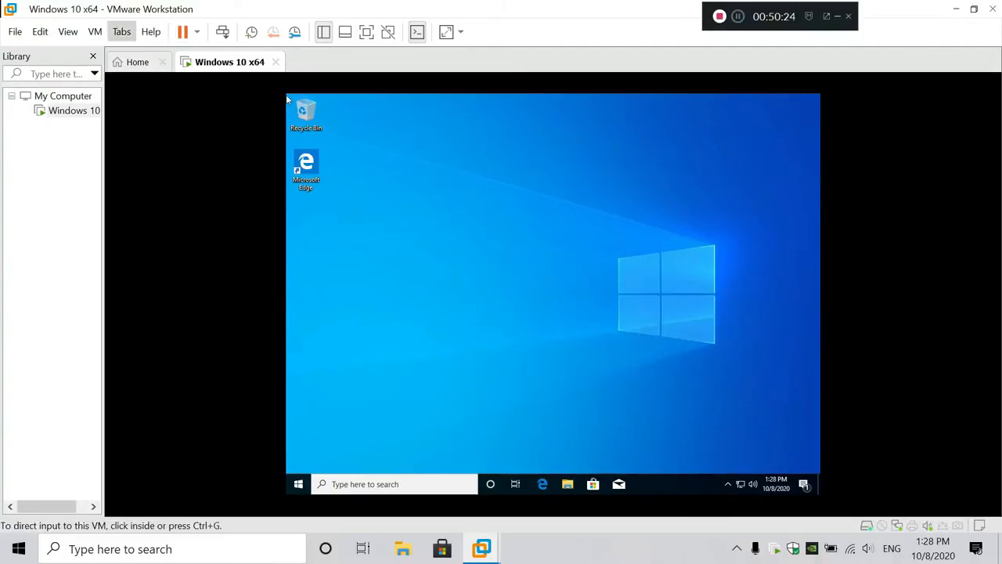
# Choose VM > Install VMware Tools and return input to the guest desktop
pyautogui.click(95, 32)
pyautogui.click(150, 189)
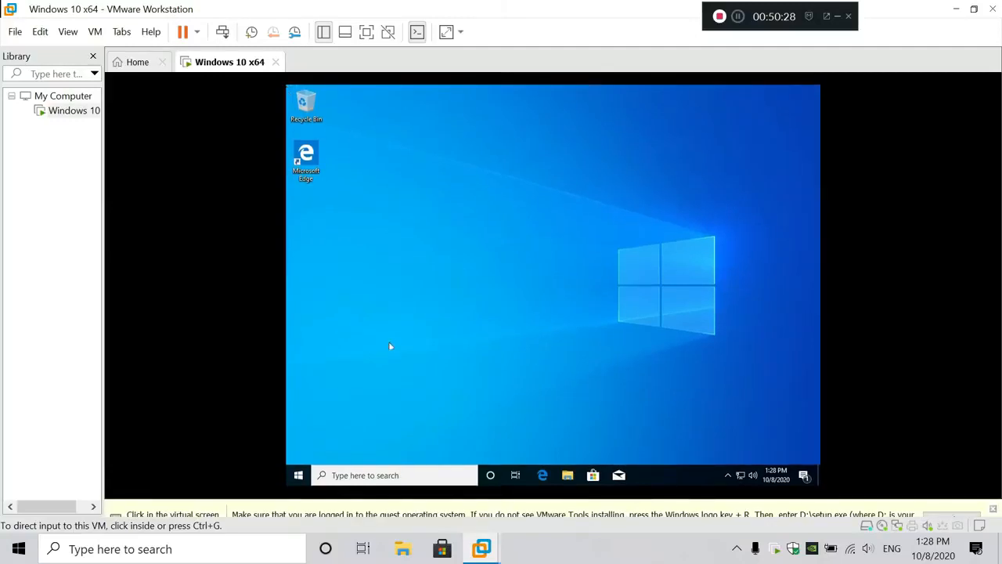
pyautogui.click(556, 367)
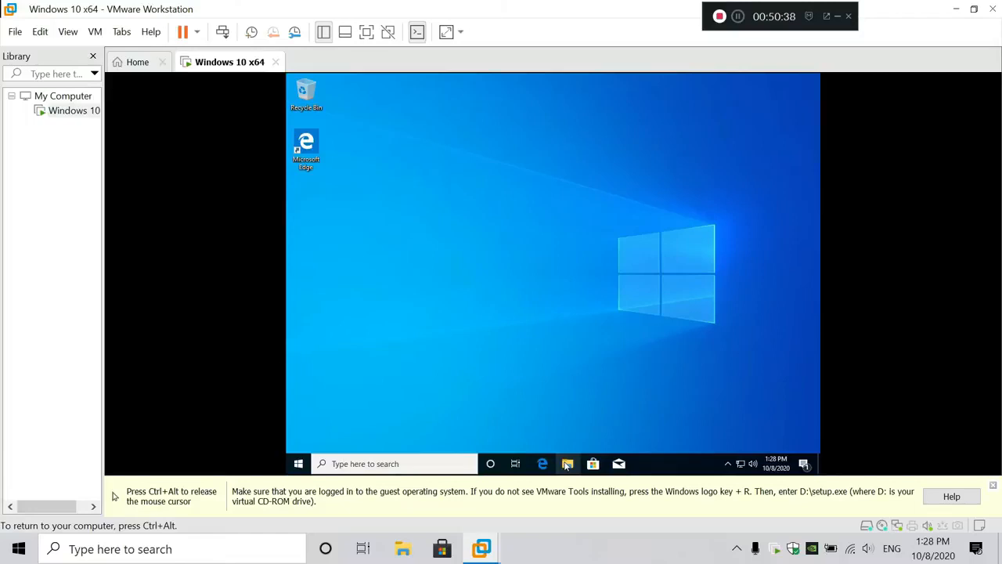
pyautogui.rightClick(537, 286)
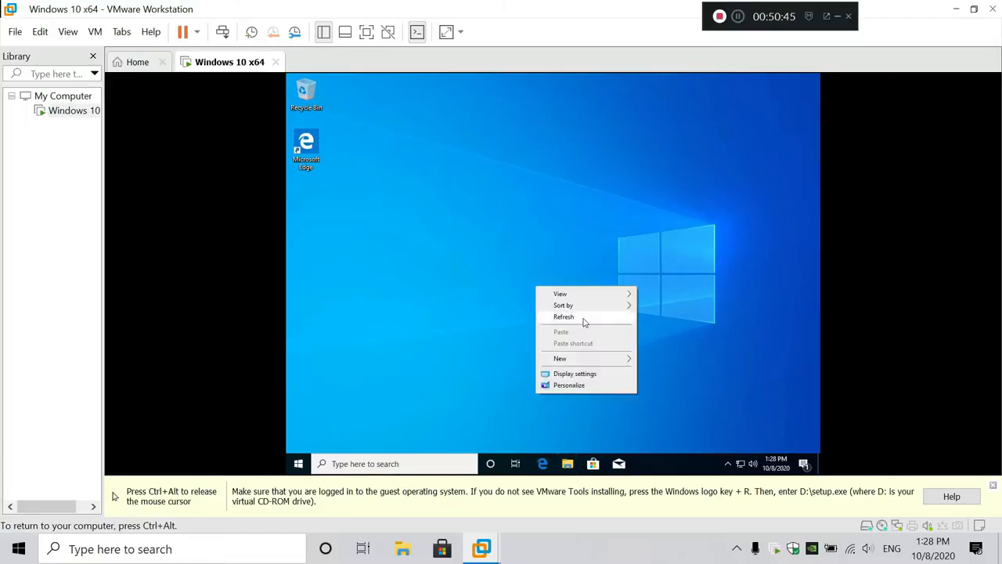
# Run VMware Tools from DVD Drive (D:) under This PC, approve UAC, and close Explorer
pyautogui.click(583, 319)
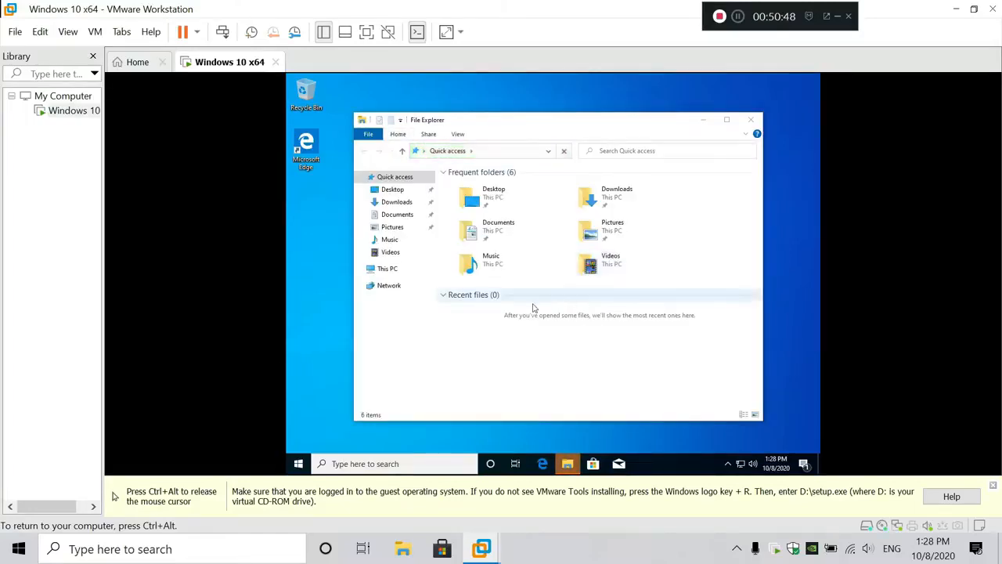
pyautogui.click(409, 272)
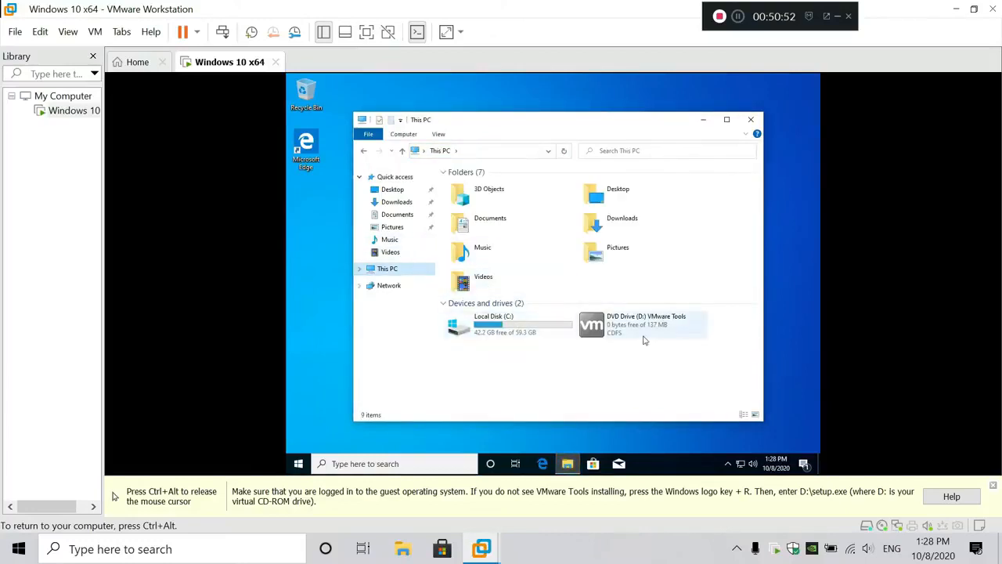
pyautogui.doubleClick(640, 332)
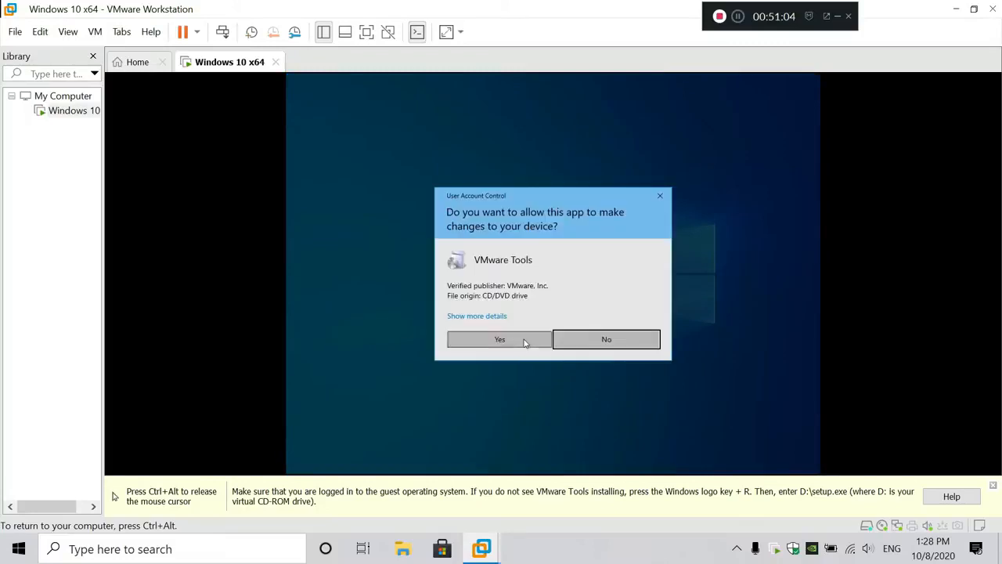
pyautogui.click(526, 344)
pyautogui.click(751, 120)
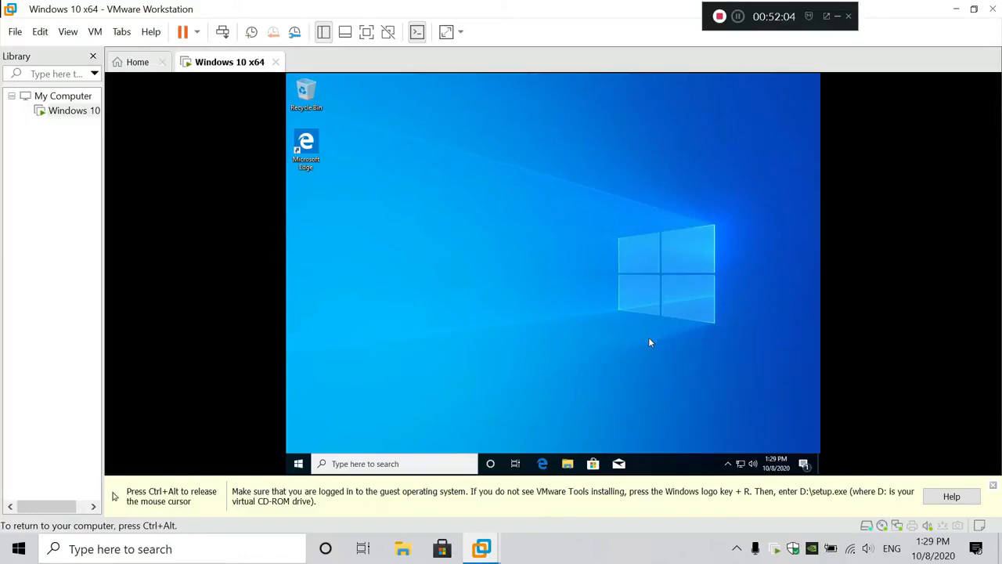
# Install VMware Tools with the Typical setup type and finish the installer
pyautogui.click(607, 350)
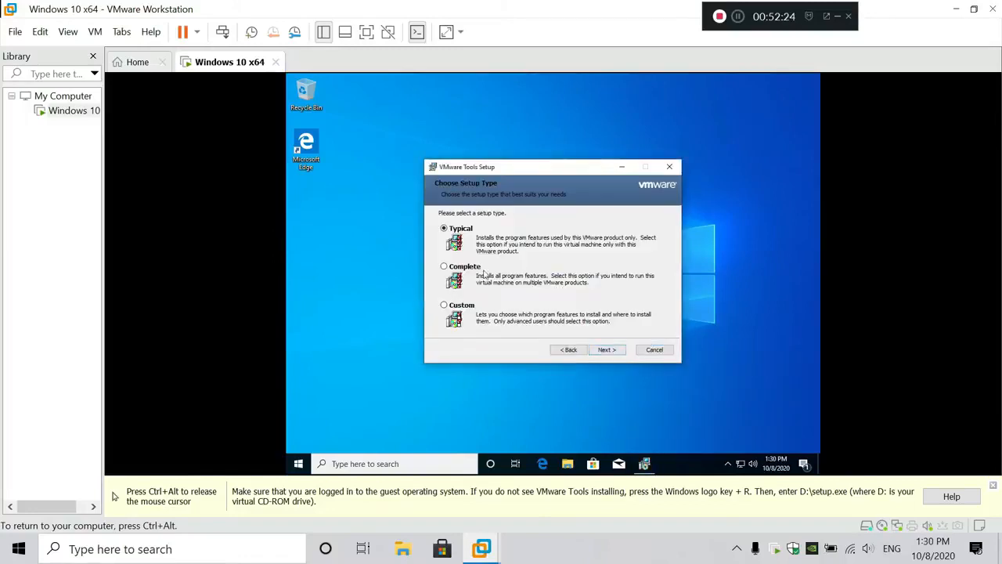
pyautogui.click(606, 350)
pyautogui.click(607, 350)
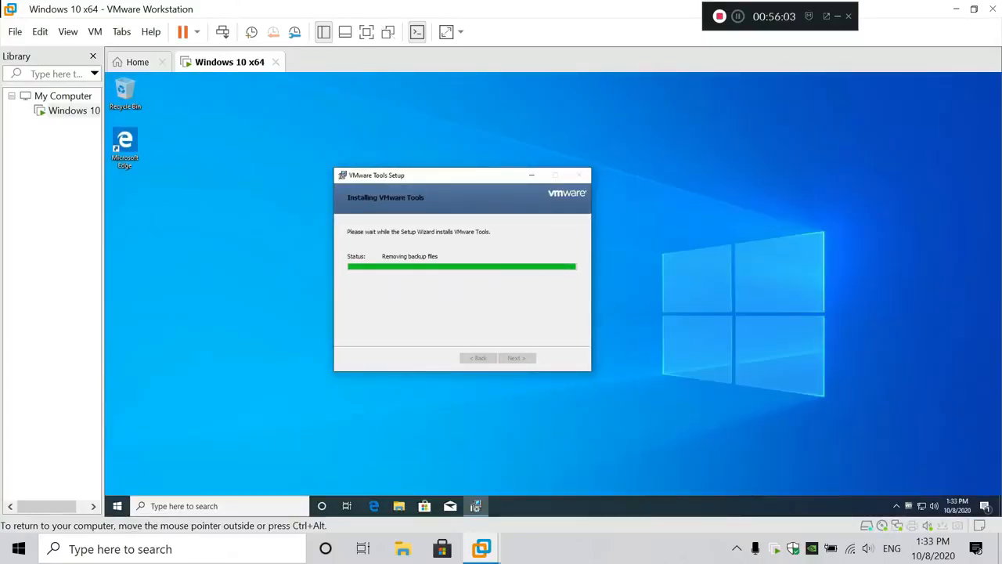
pyautogui.click(518, 358)
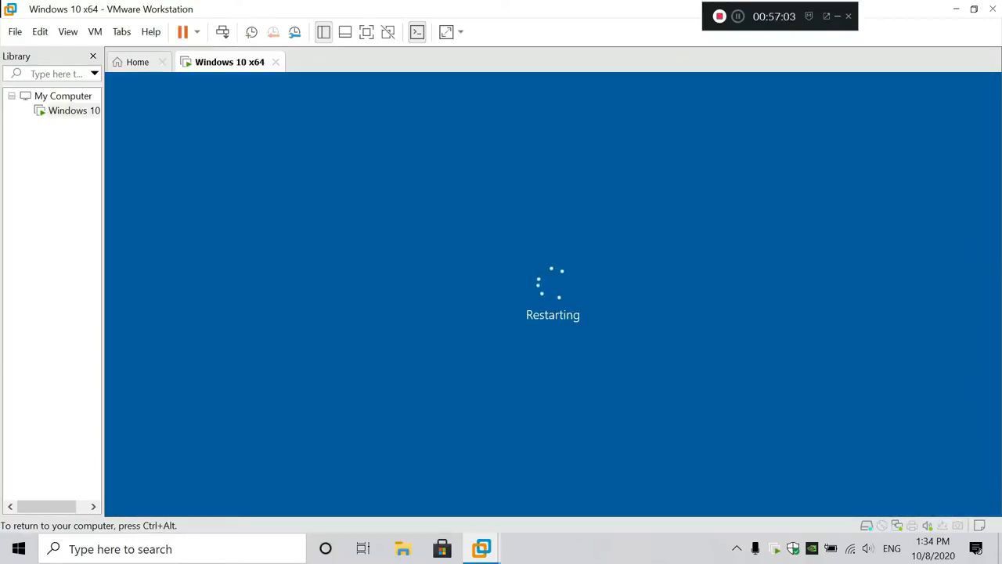
# Give the VM keyboard focus, dismiss the lock screen, and sign in with the account password
pyautogui.hotkey('ctrl', 'alt')
pyautogui.click(404, 548)
pyautogui.click(993, 9)
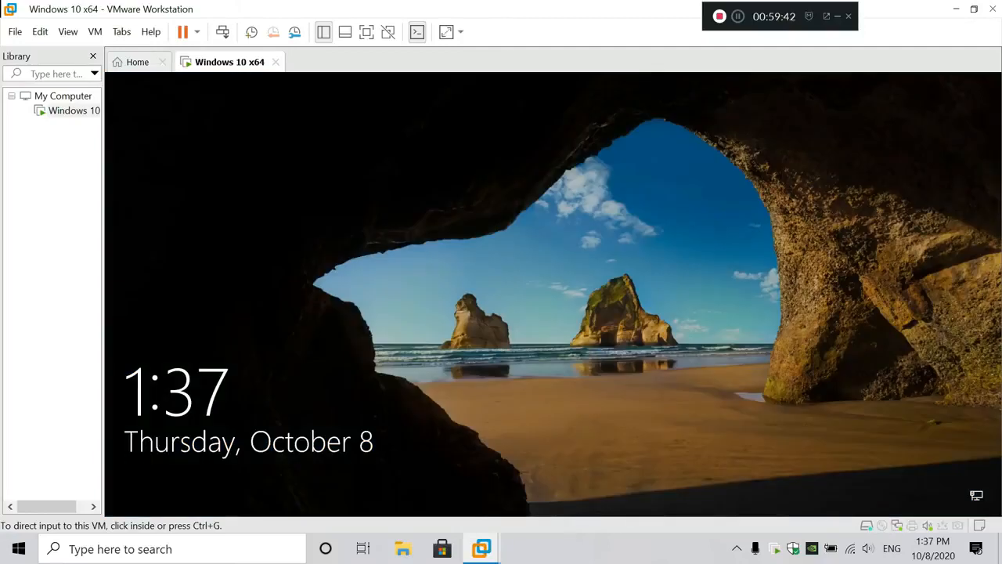
pyautogui.hotkey('ctrl', 'g')
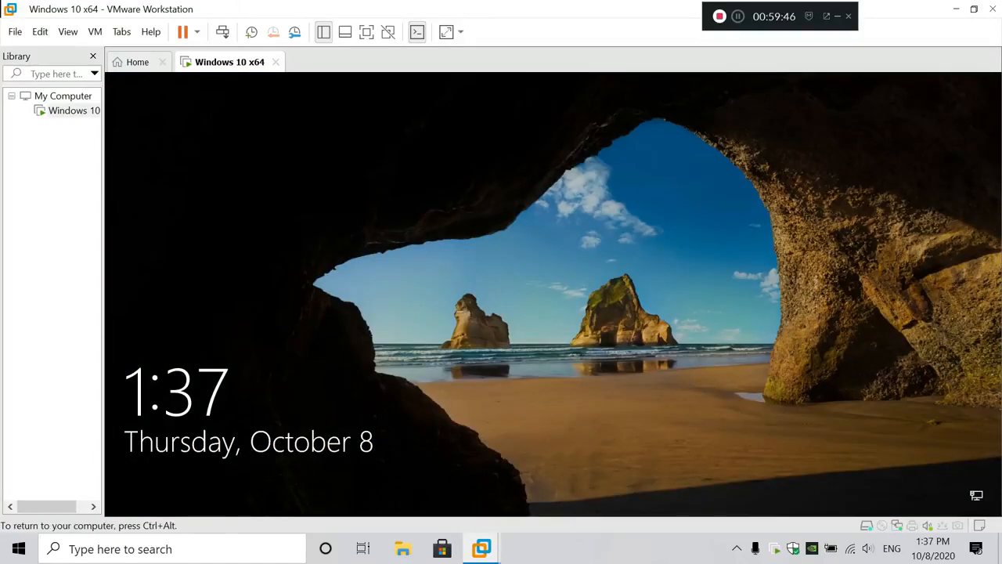
pyautogui.press('Return')
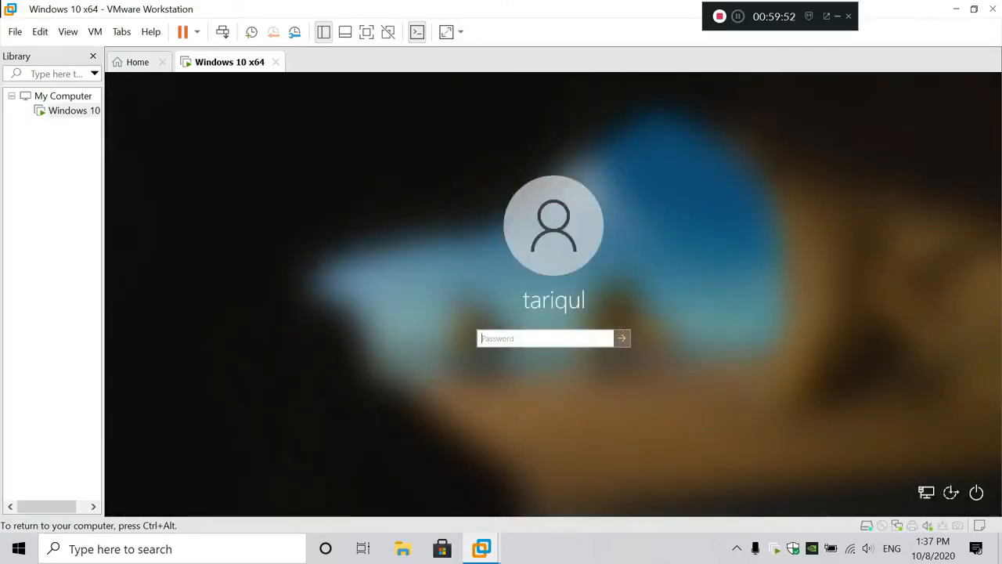
pyautogui.write('1234')
pyautogui.press('Return')
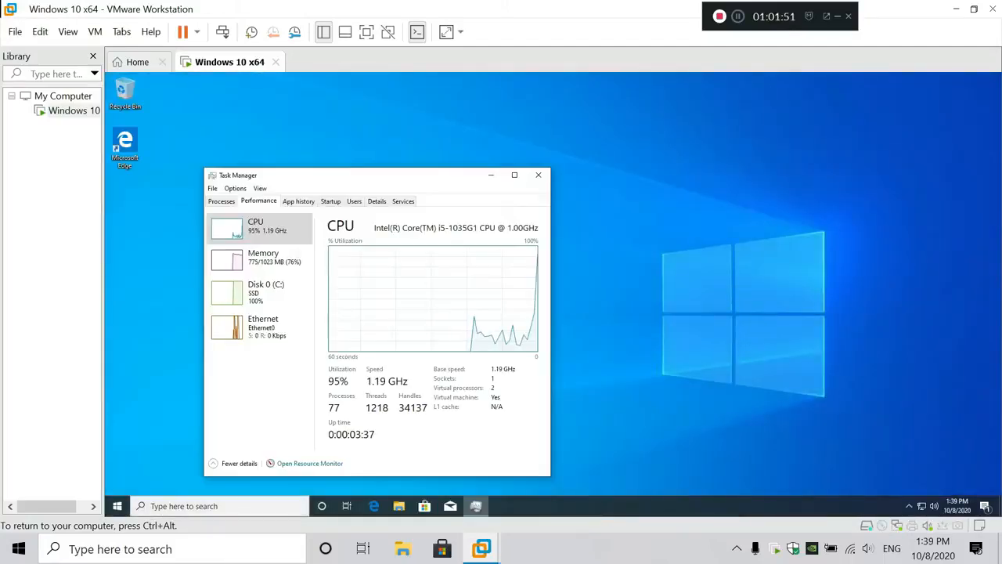
# Change the CPU graph to Logical processors and turn on Show kernel times
pyautogui.rightClick(350, 270)
pyautogui.moveTo(415, 275)
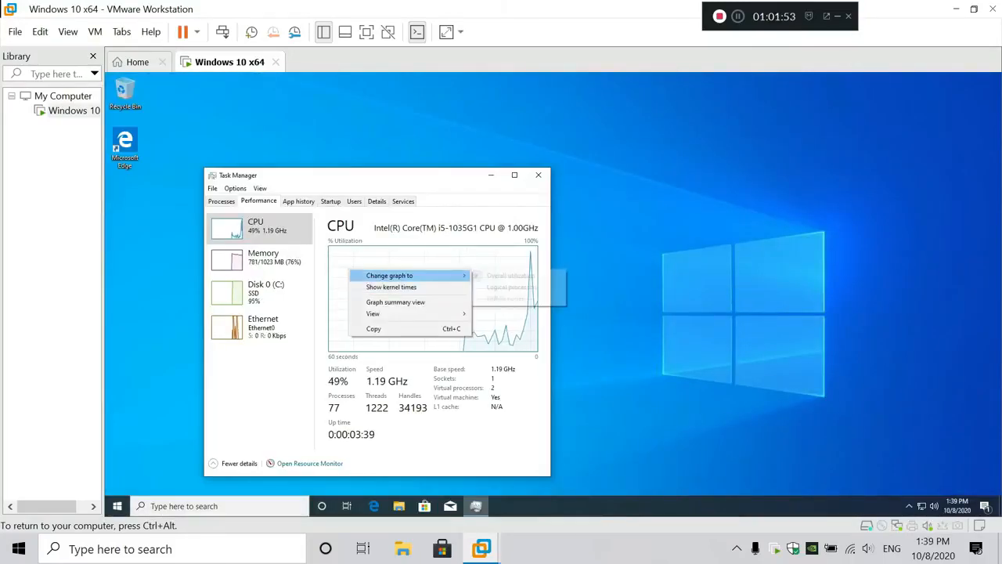
pyautogui.click(512, 286)
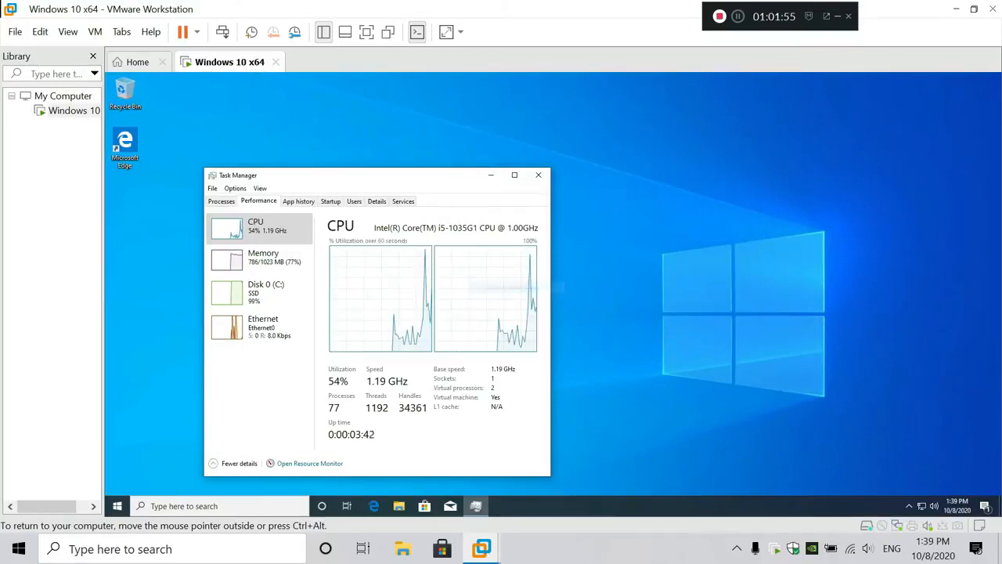
pyautogui.rightClick(407, 277)
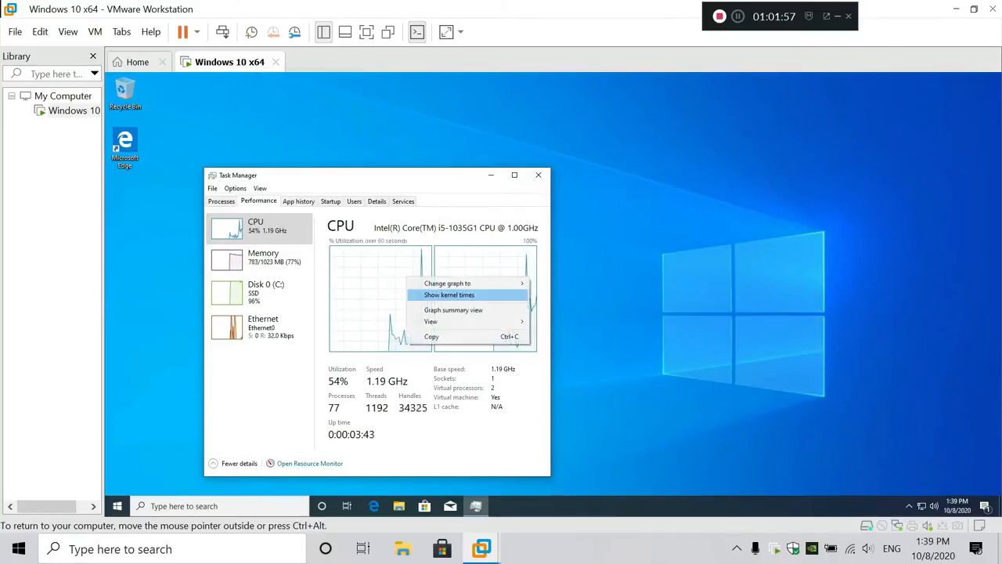
pyautogui.click(464, 295)
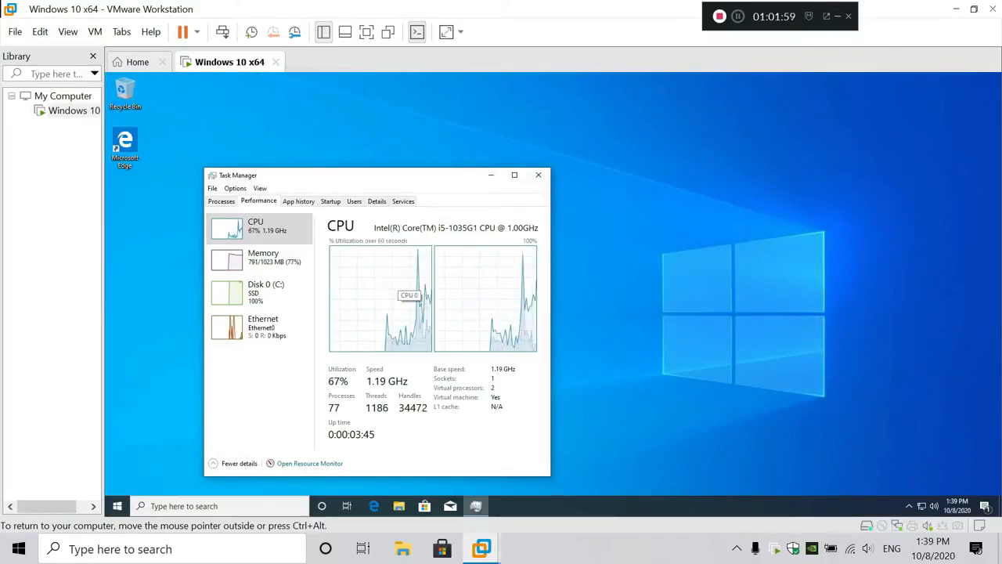
# Sort the Processes list by Disk, then bring up the Startup tab
pyautogui.click(221, 201)
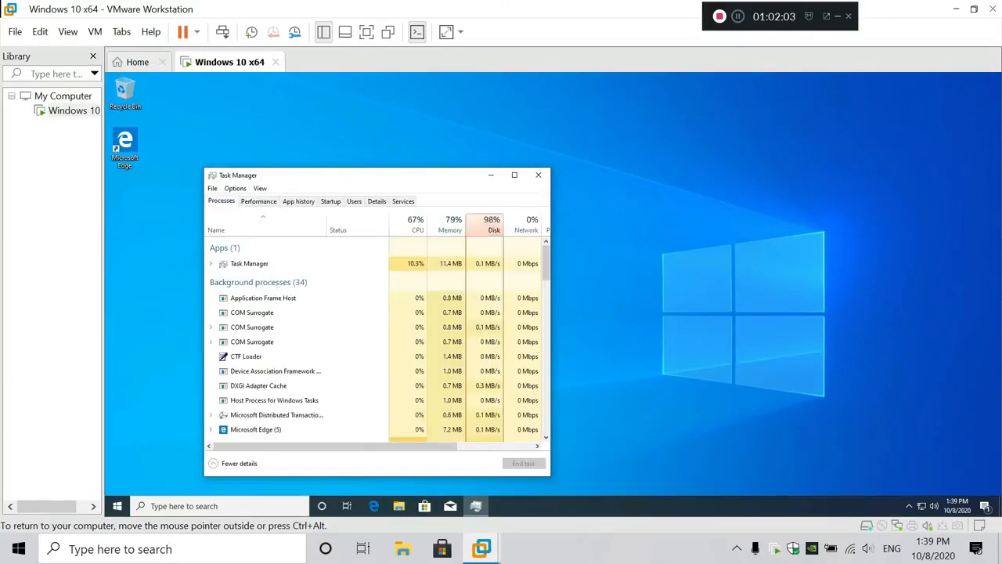
pyautogui.click(486, 225)
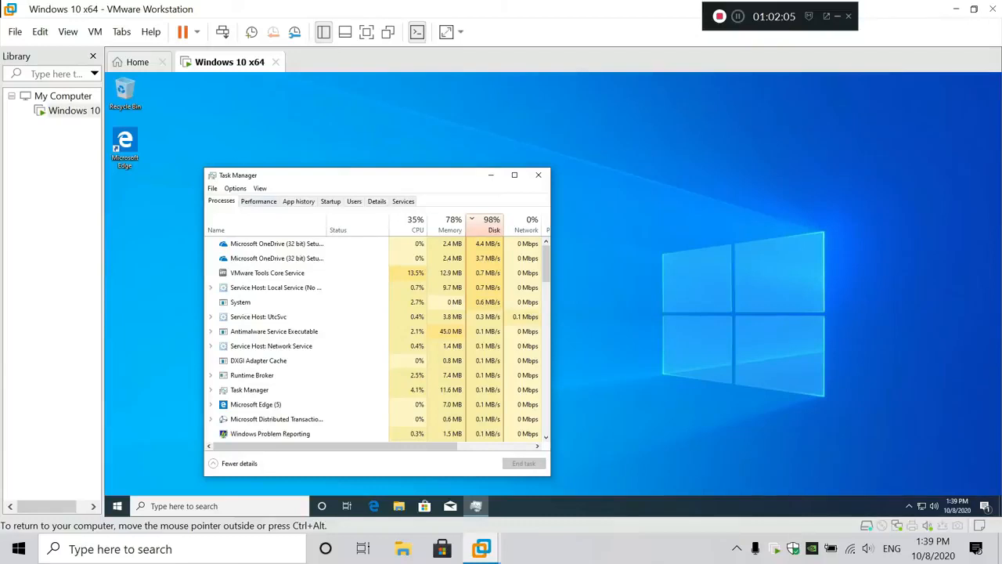
pyautogui.click(258, 201)
pyautogui.click(330, 201)
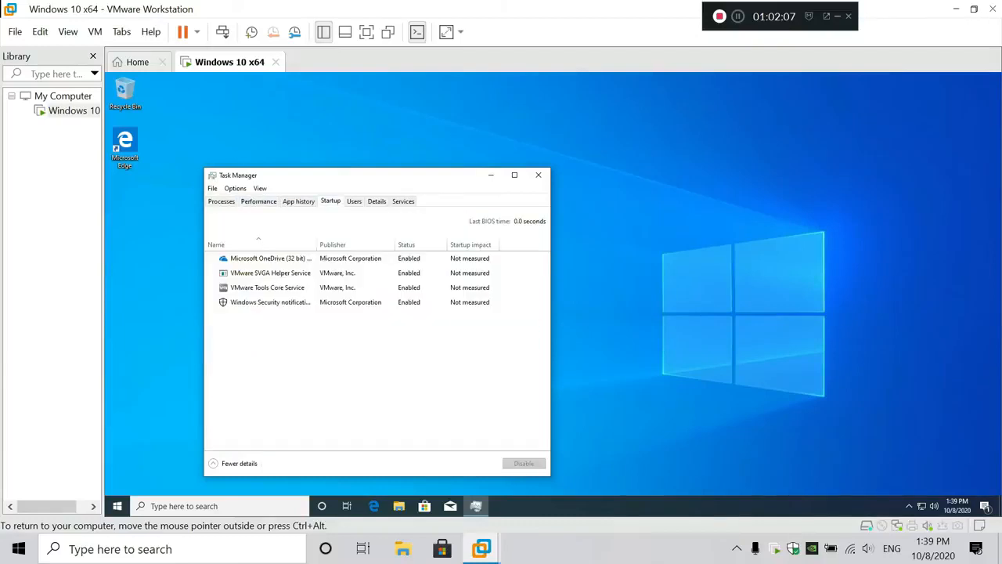
# Disable OneDrive, VMware SVGA Helper Service, VMware Tools Core Service and Windows Security notification at startup
pyautogui.click(411, 259)
pyautogui.click(524, 463)
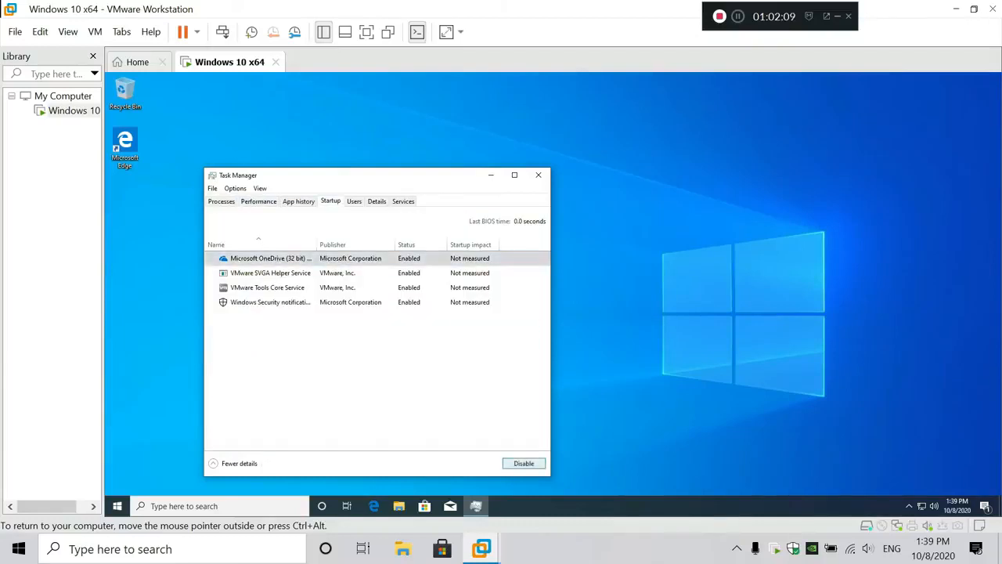
pyautogui.click(409, 273)
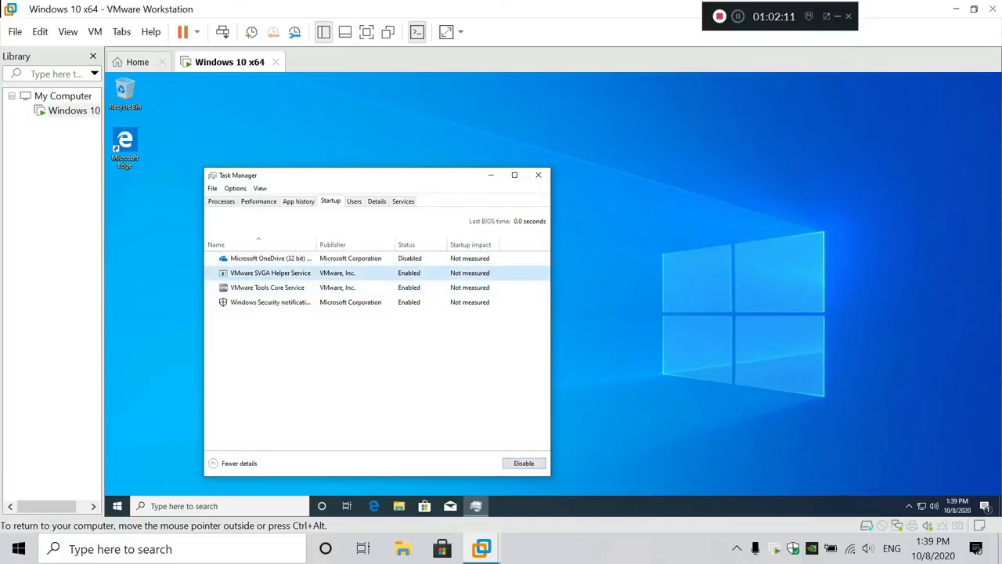
pyautogui.click(524, 463)
pyautogui.click(408, 287)
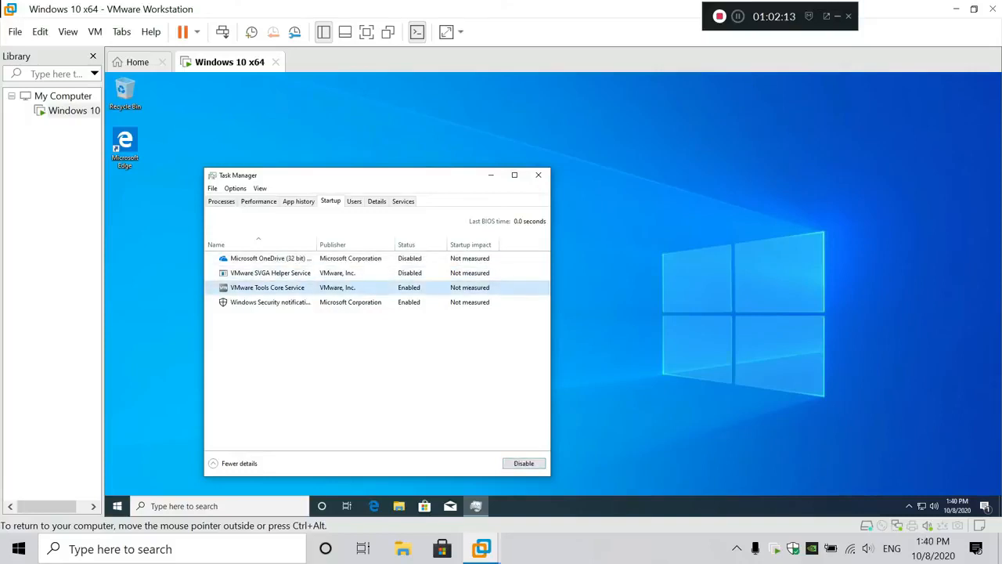
pyautogui.click(524, 463)
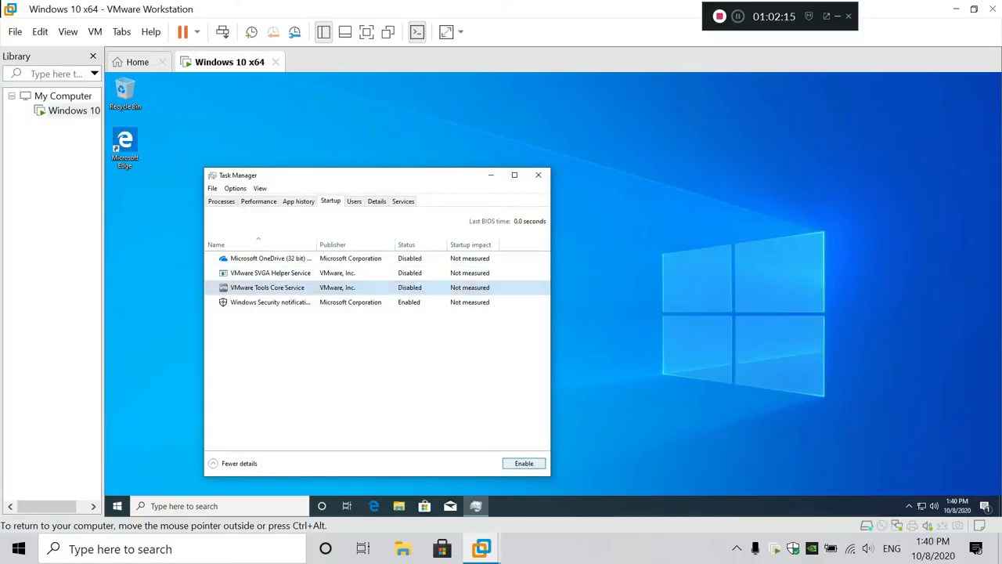
pyautogui.click(409, 303)
pyautogui.click(524, 462)
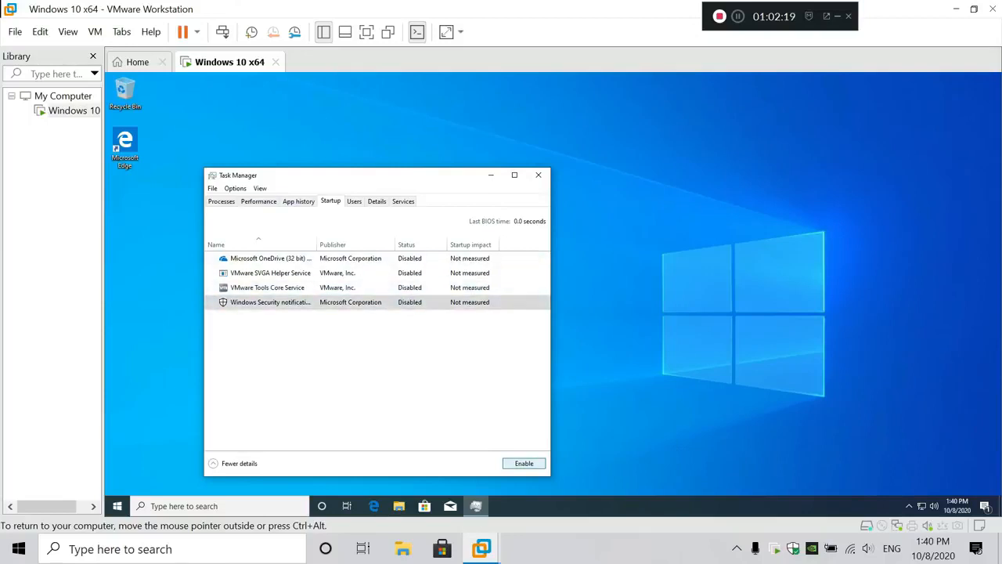
# Review the Memory, Disk 0 (C:) and Ethernet performance pages, then close Task Manager
pyautogui.click(259, 201)
pyautogui.click(264, 260)
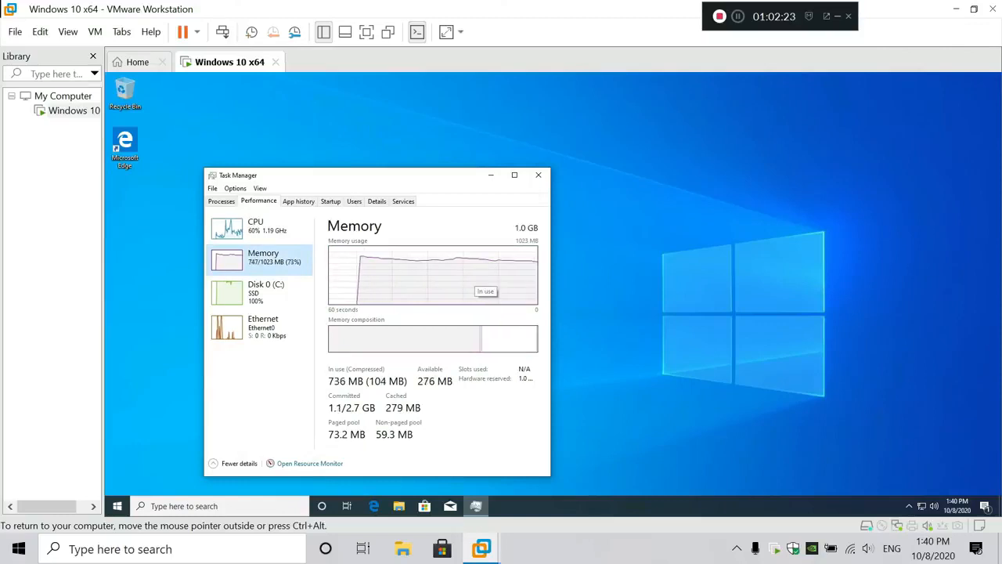
pyautogui.click(263, 292)
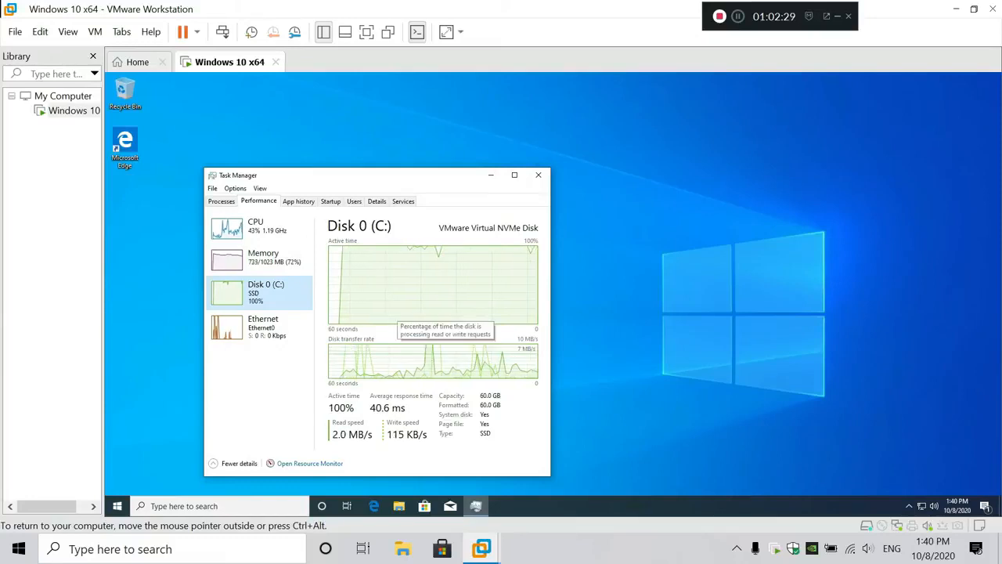
pyautogui.click(263, 325)
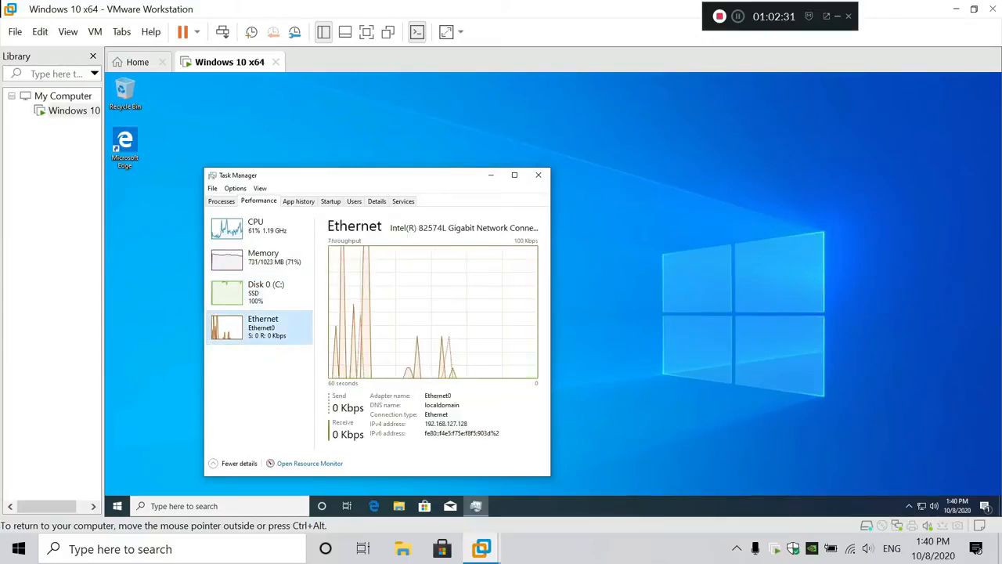
pyautogui.click(538, 174)
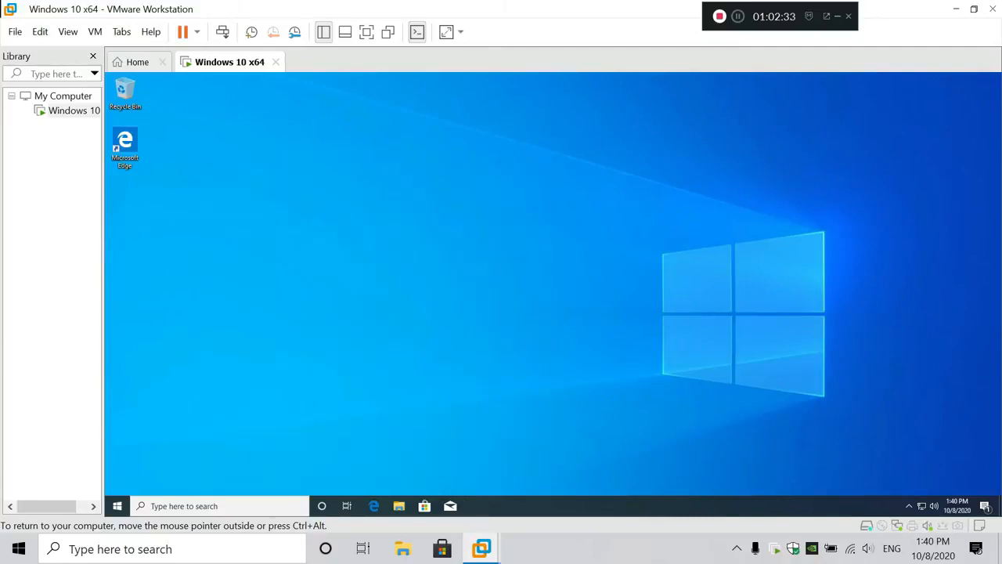
# Refresh the guest desktop, then shut Windows down and dismiss the removable devices notice
pyautogui.rightClick(340, 180)
pyautogui.click(367, 210)
pyautogui.rightClick(383, 204)
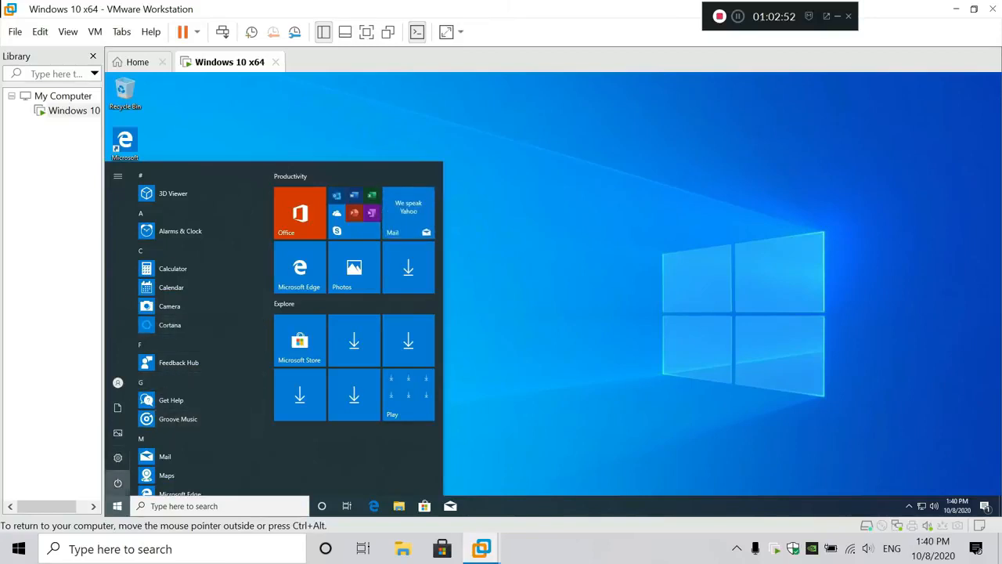
pyautogui.click(129, 482)
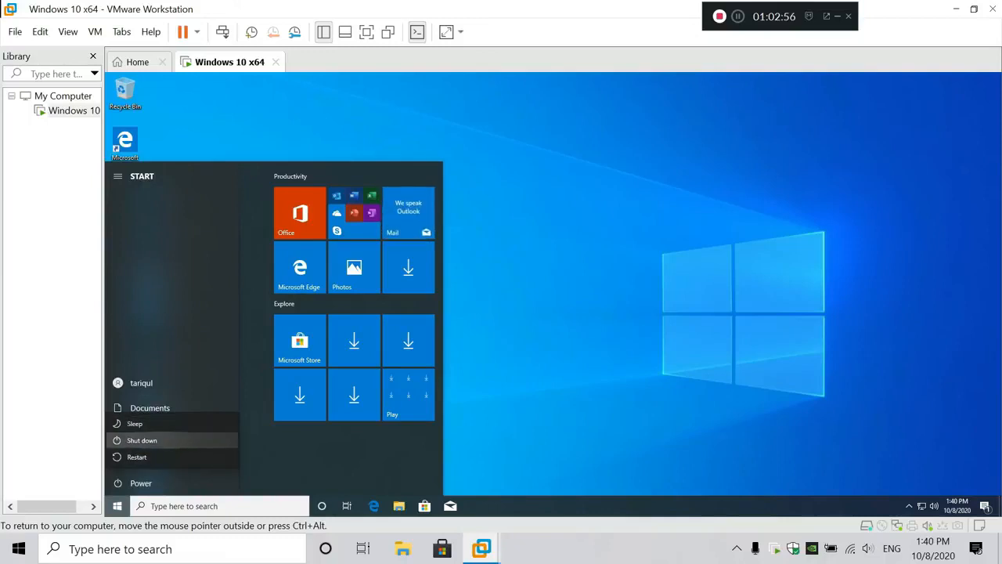
pyautogui.click(141, 441)
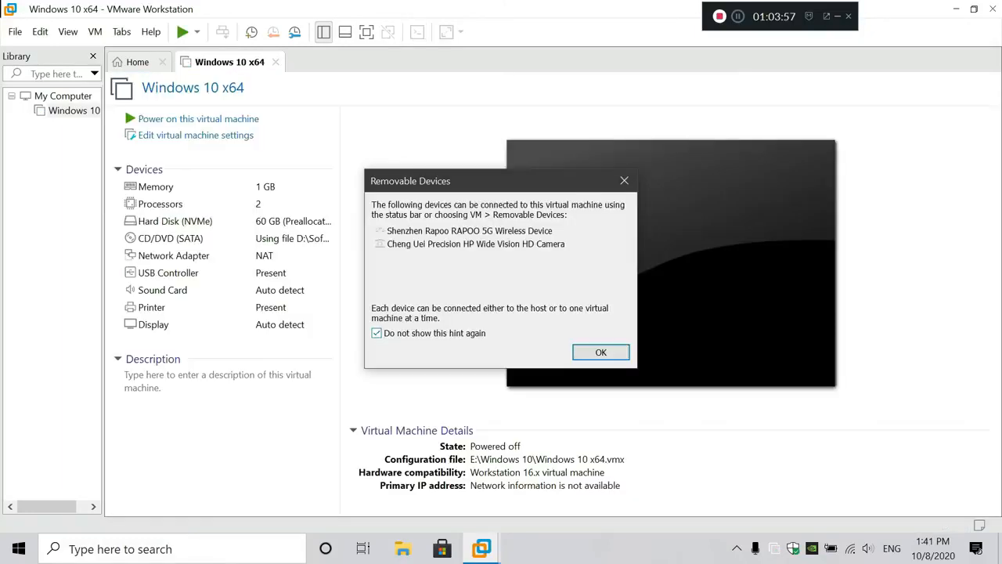
pyautogui.press('Return')
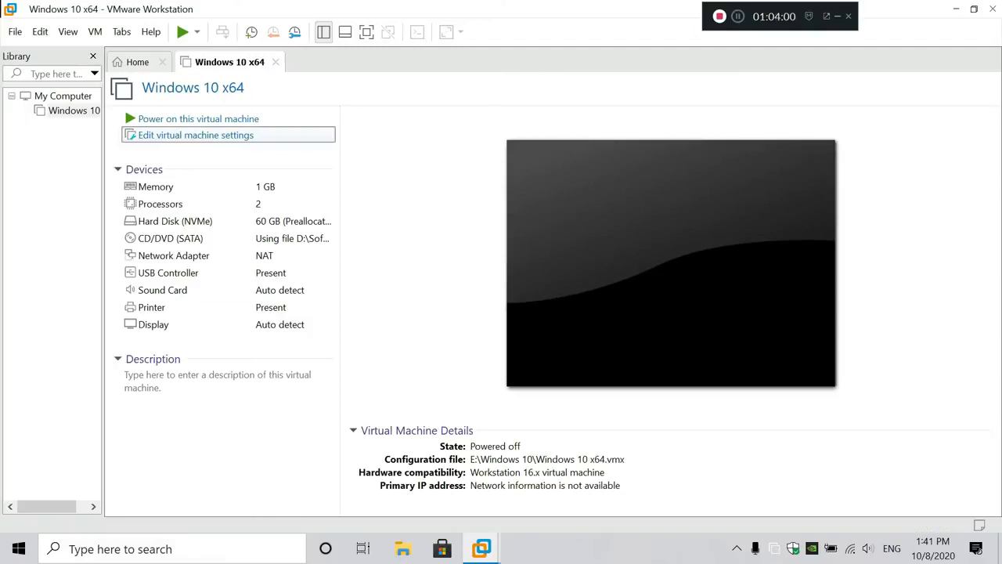
# Set the processor to 4 cores per processor and enable VT-x/EPT or AMD-V/RVI virtualization
pyautogui.click(196, 136)
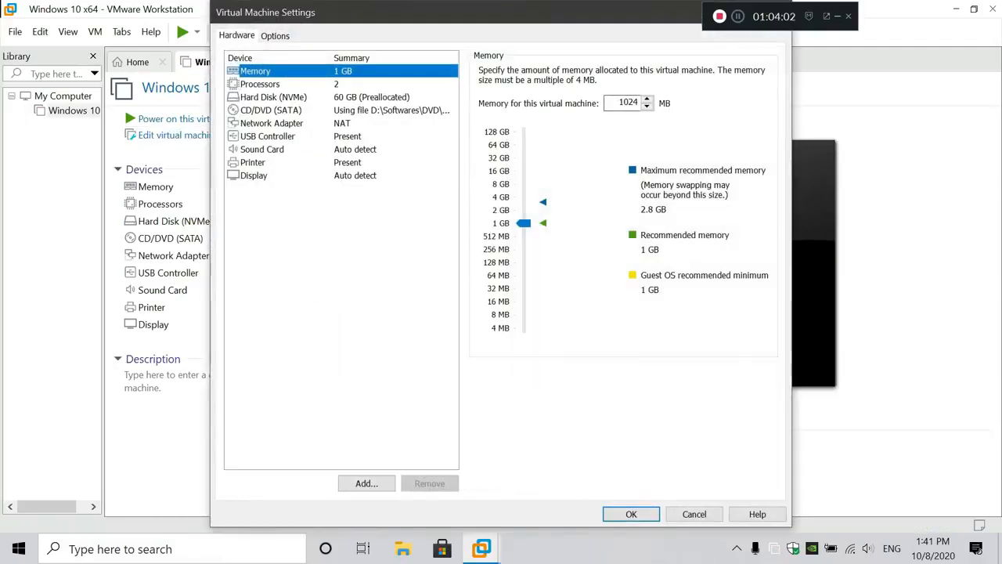
pyautogui.click(260, 83)
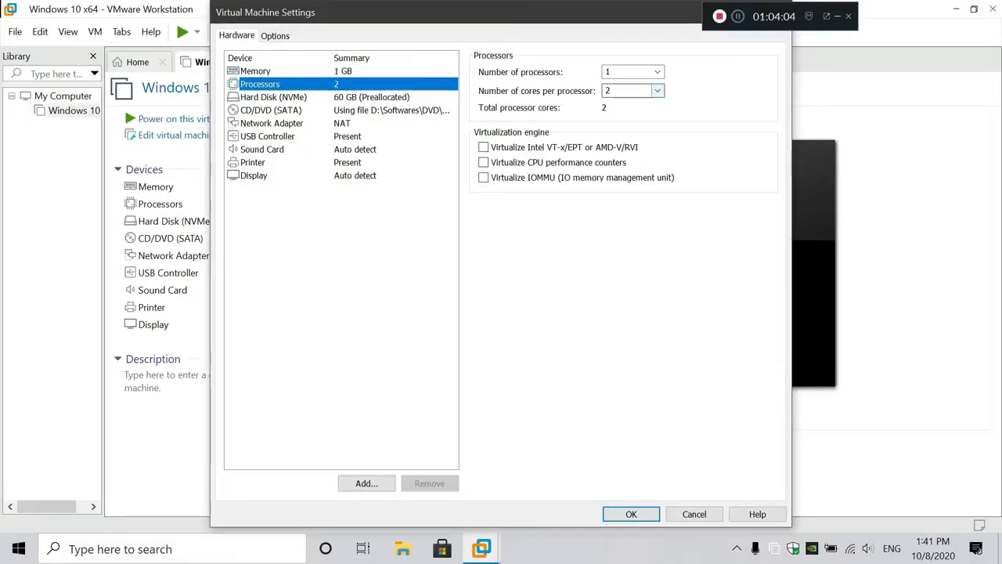
pyautogui.click(658, 90)
pyautogui.click(626, 130)
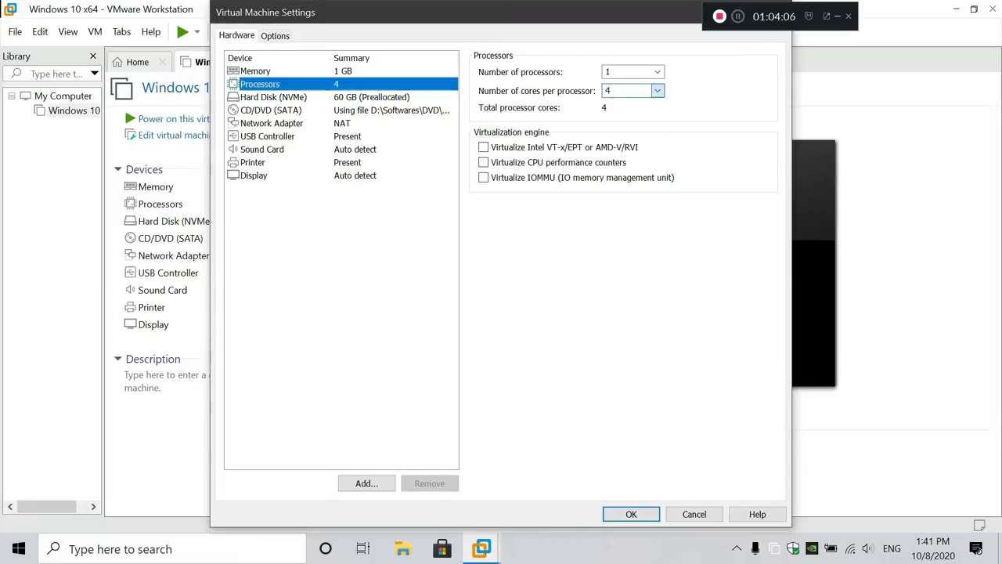
pyautogui.click(483, 147)
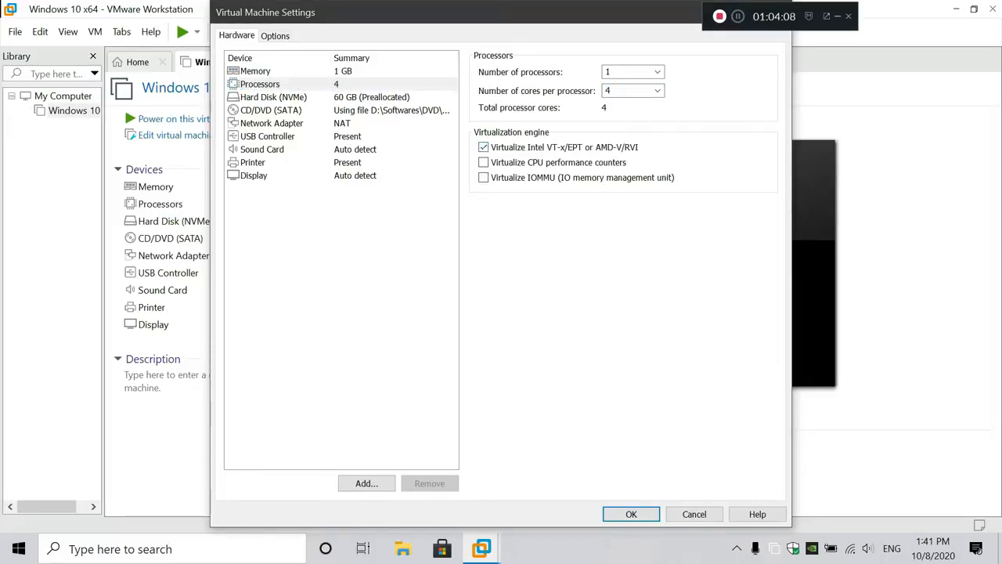
pyautogui.click(483, 162)
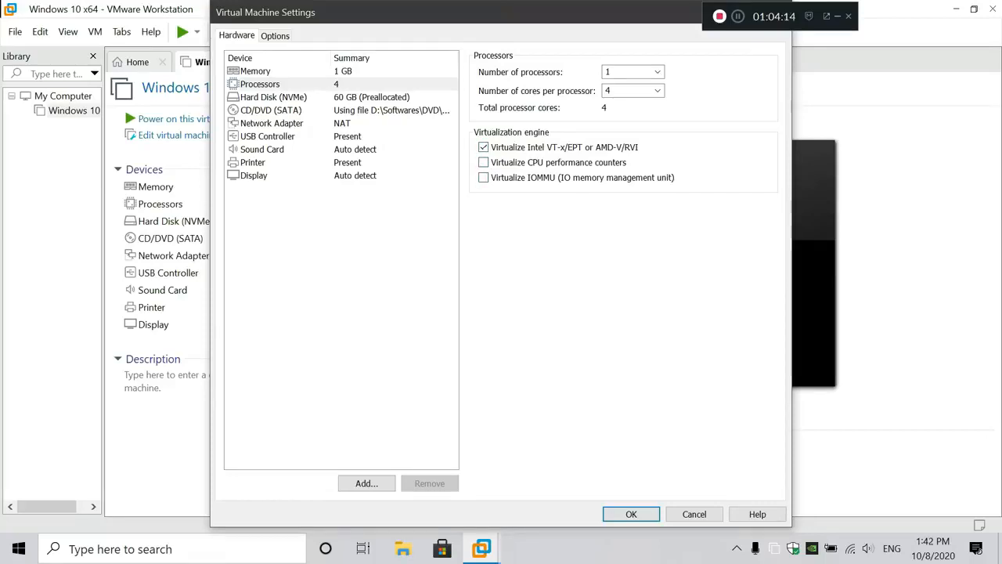
# Check the hard disk settings and untick Connect at power on for the CD/DVD drive
pyautogui.click(438, 97)
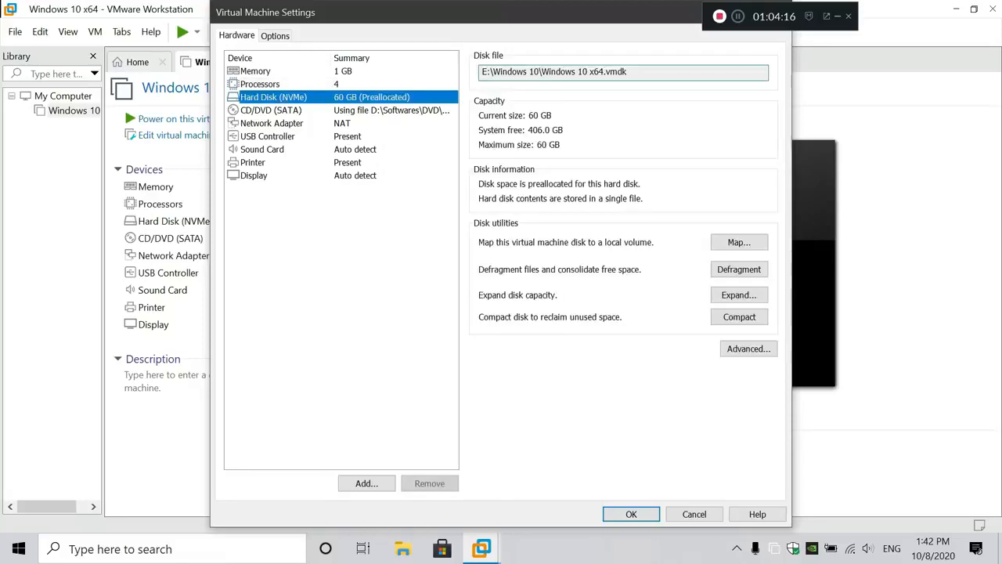
pyautogui.click(400, 110)
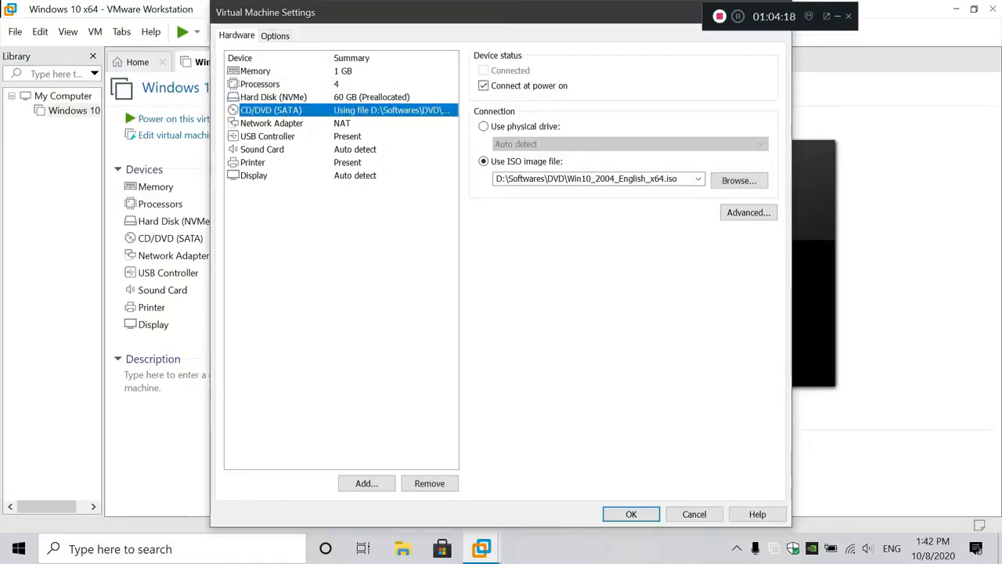
pyautogui.click(392, 123)
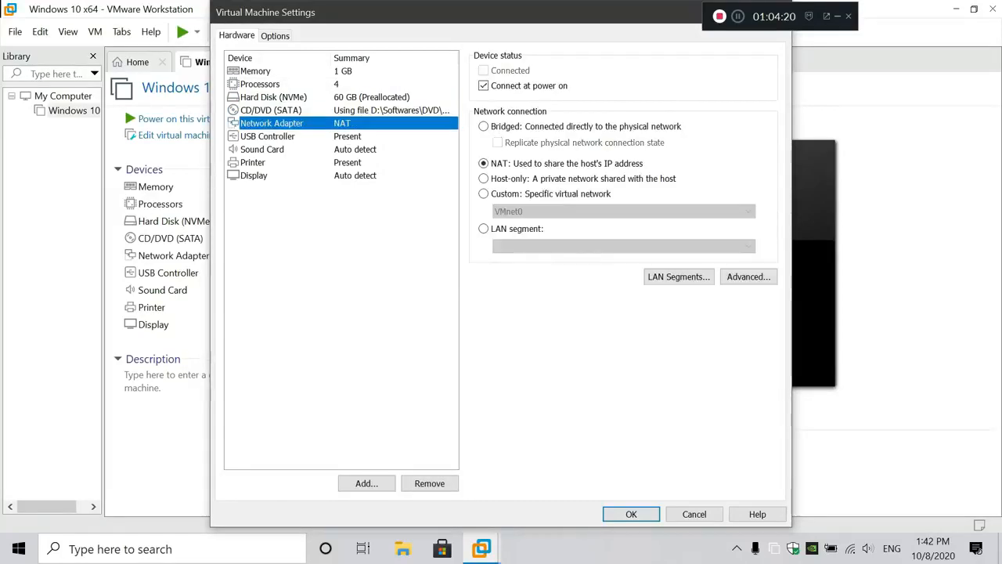
pyautogui.click(392, 110)
pyautogui.click(484, 86)
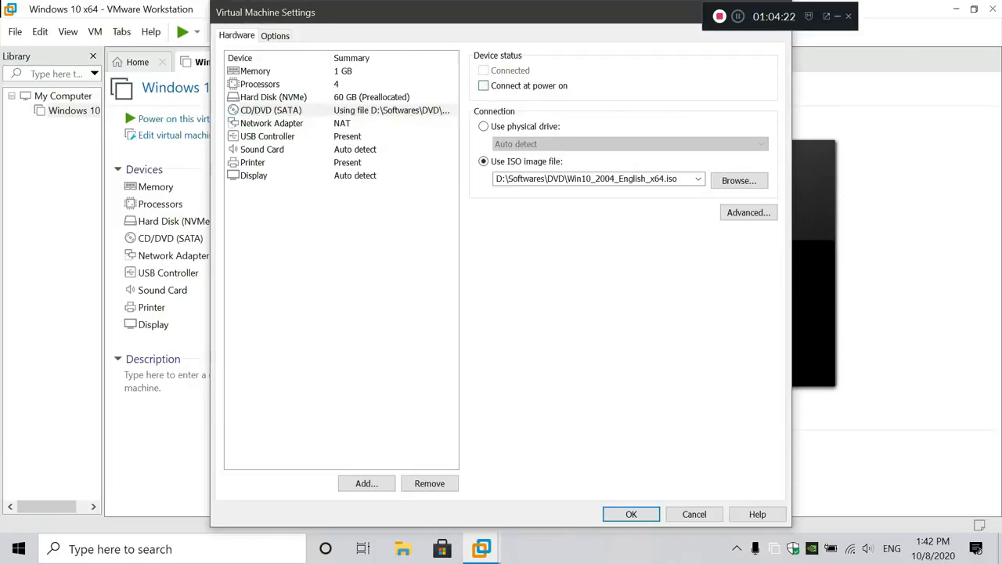
# Review the network adapter, USB, sound, printer and display settings, then save with OK
pyautogui.click(344, 123)
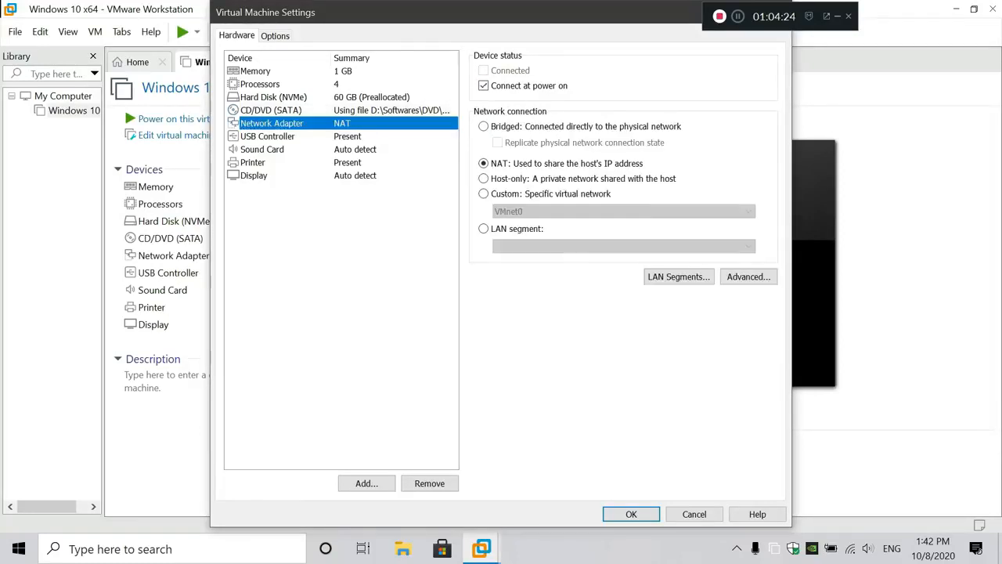
pyautogui.click(282, 136)
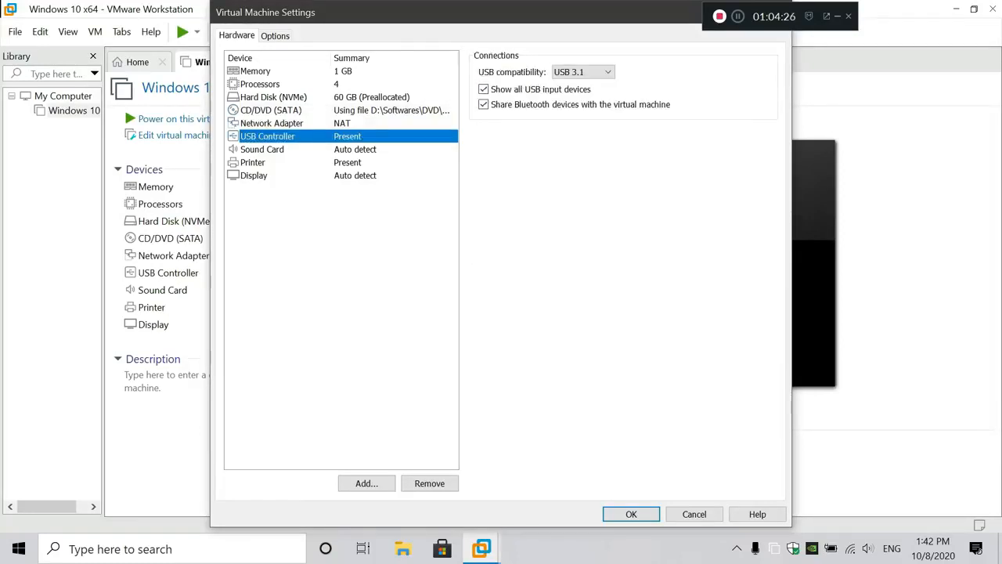
pyautogui.click(282, 149)
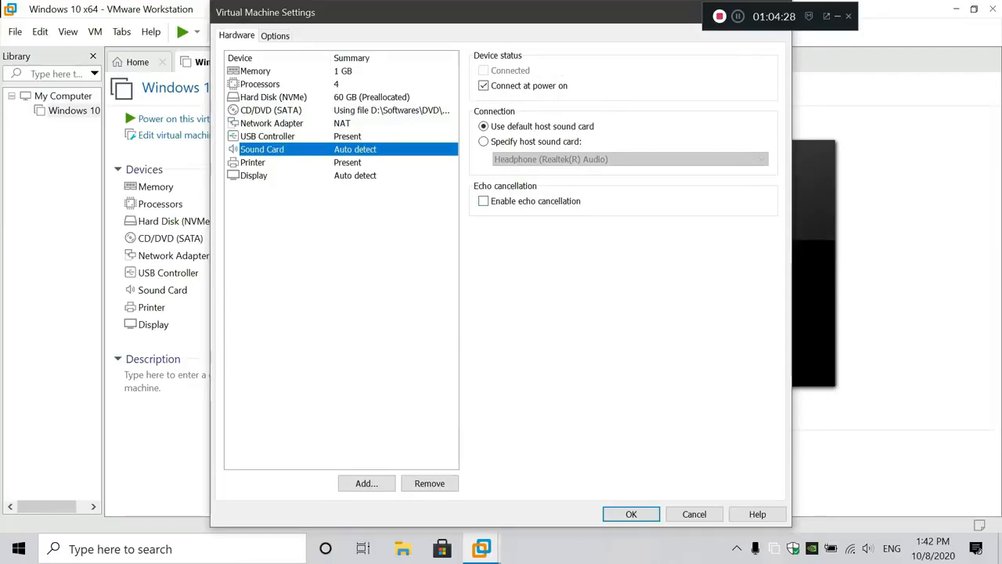
pyautogui.click(266, 162)
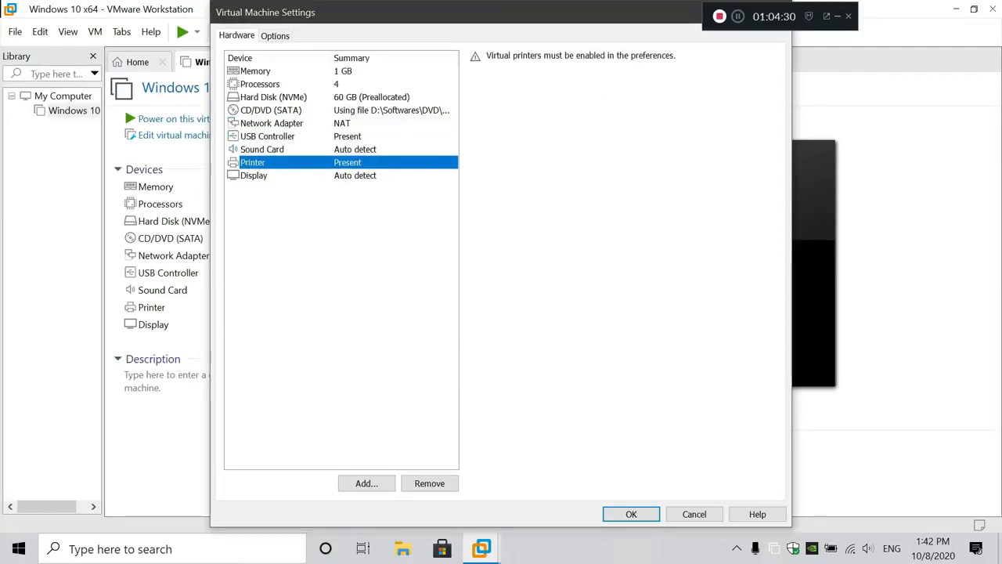
pyautogui.click(266, 175)
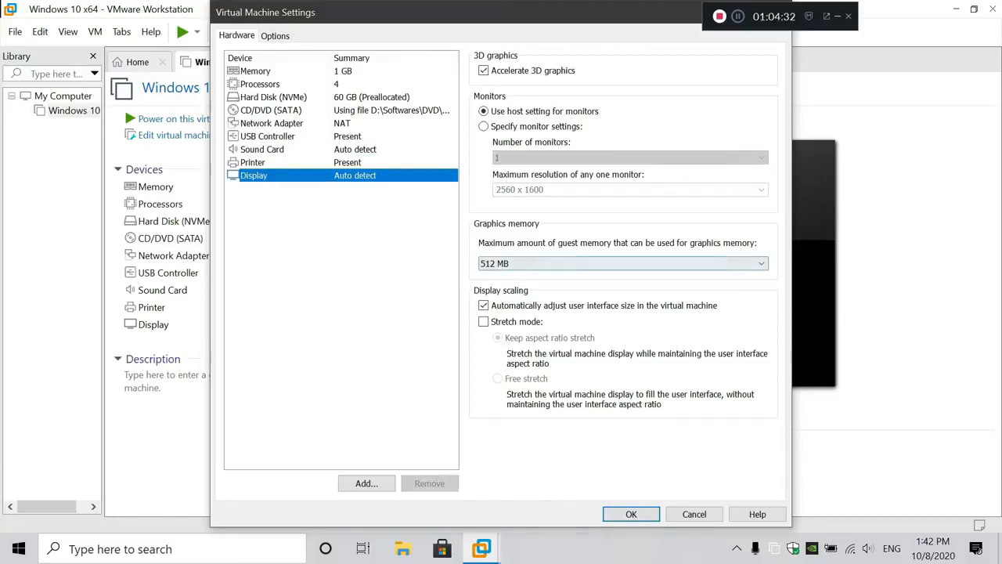
pyautogui.click(631, 515)
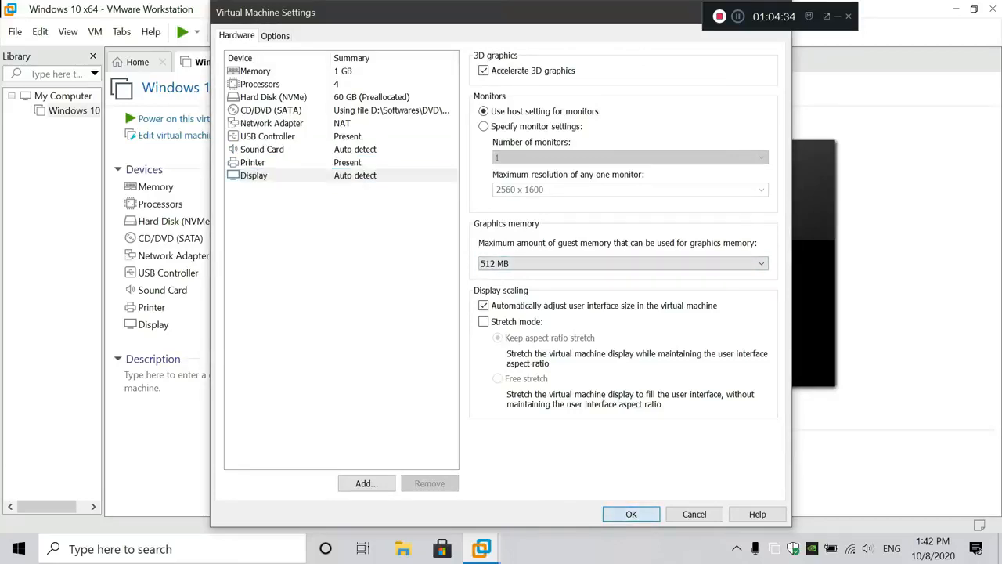